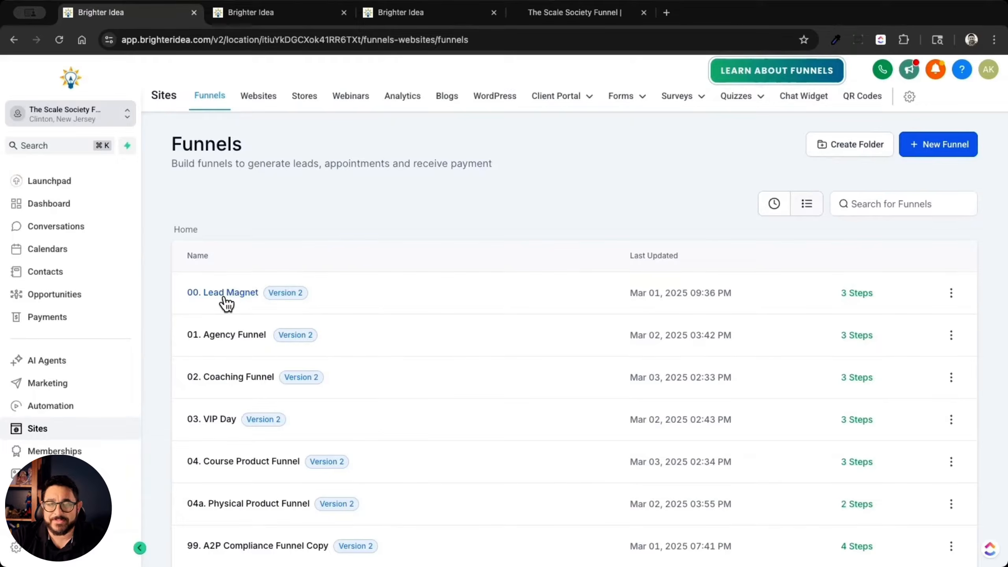
- Look over the forms list and the automation workflow list, and return to the funnels list
click(270, 18)
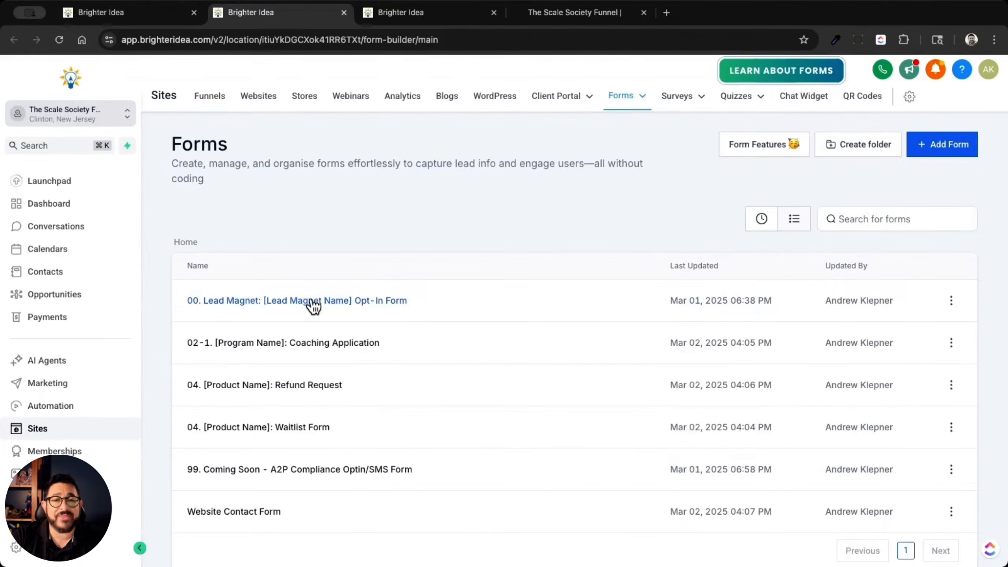
click(405, 16)
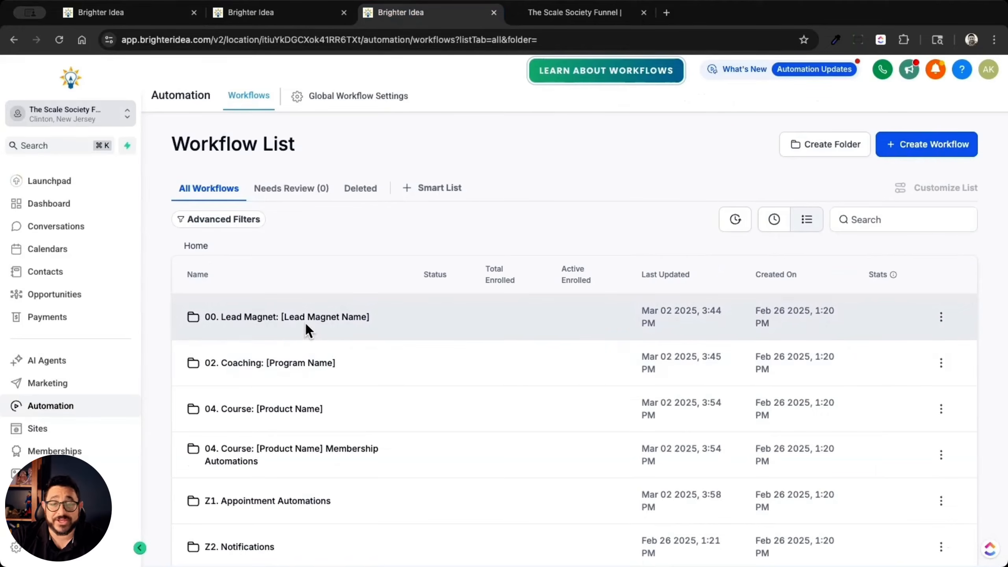
click(157, 15)
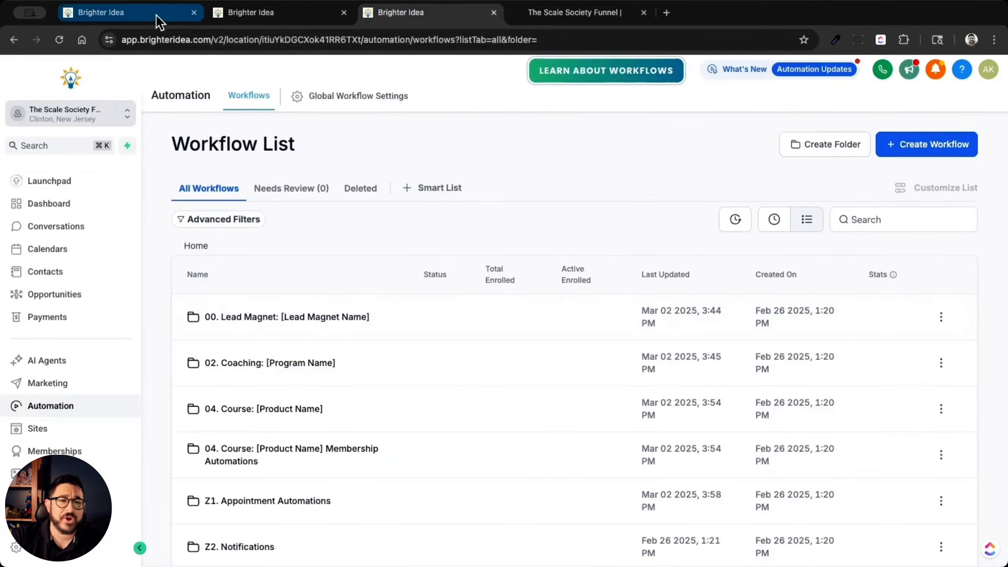
- Open the 00. Lead Magnet funnel and bring up its Lead Magnet page for editing in a new tab
click(245, 292)
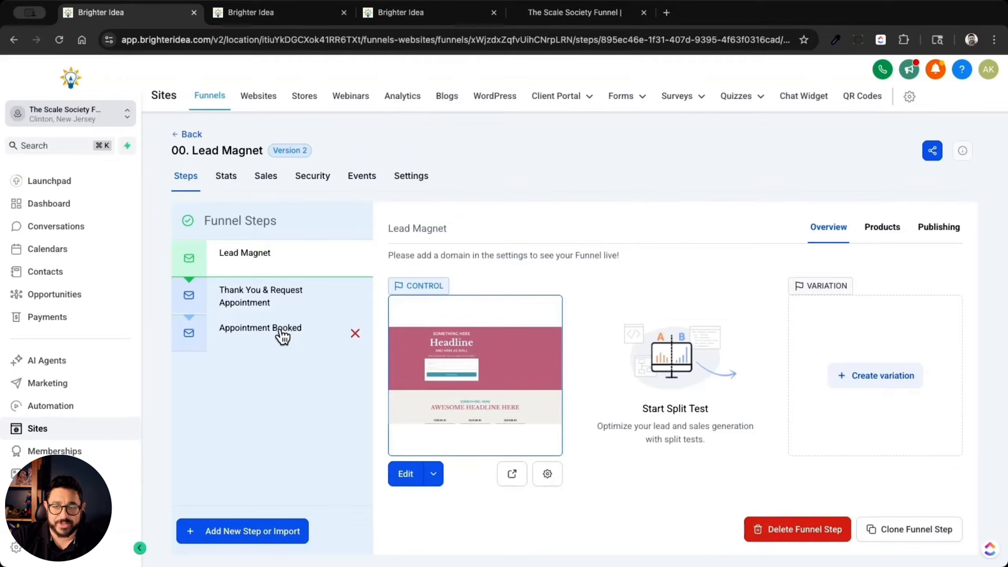
click(433, 473)
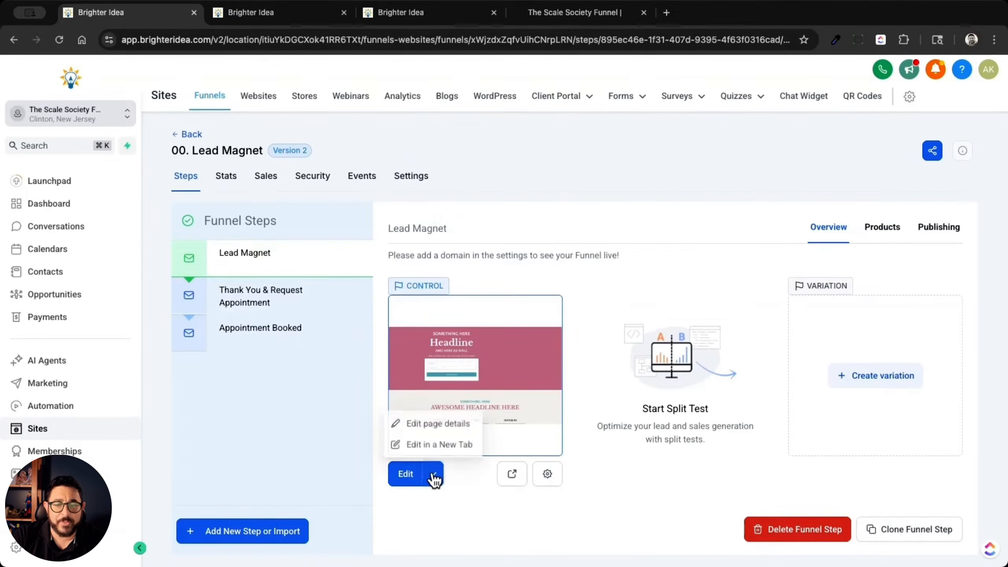
click(447, 444)
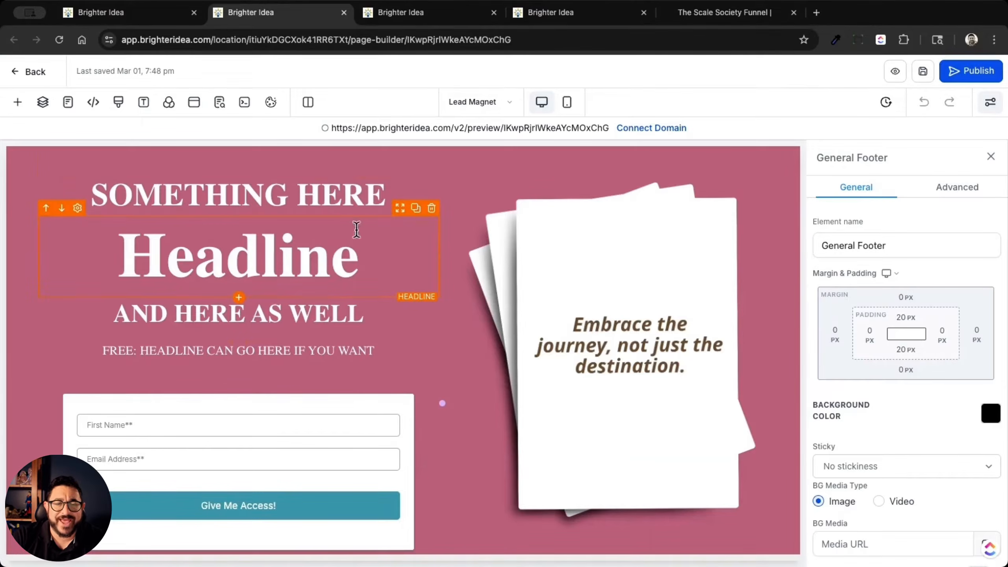
- Examine the Lead Magnet page's sections from the headline and opt-in form through the features and sign-up section to the footer
scroll(304, 410, down, 2)
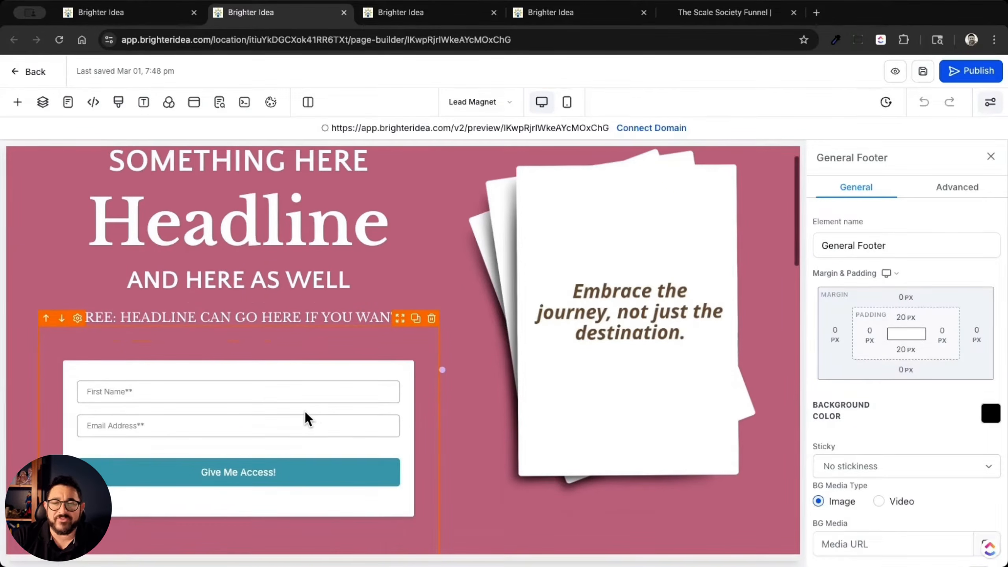
scroll(618, 417, up, 2)
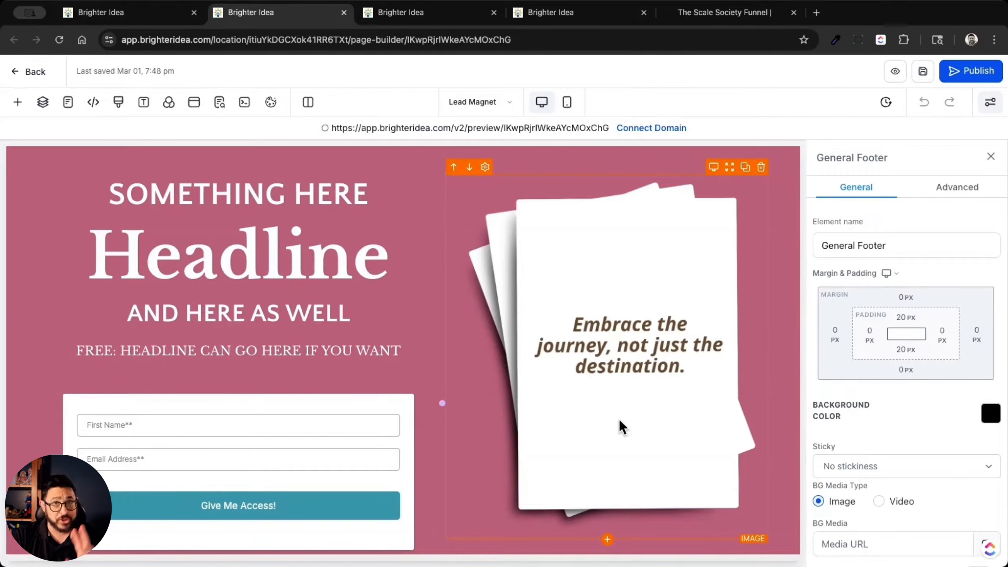
scroll(619, 421, down, 10)
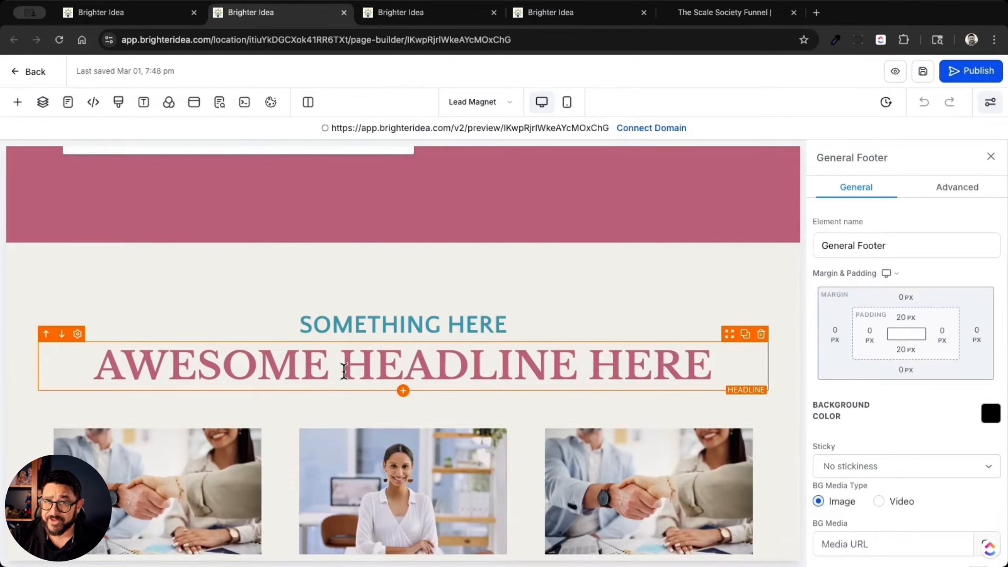
scroll(344, 372, down, 4)
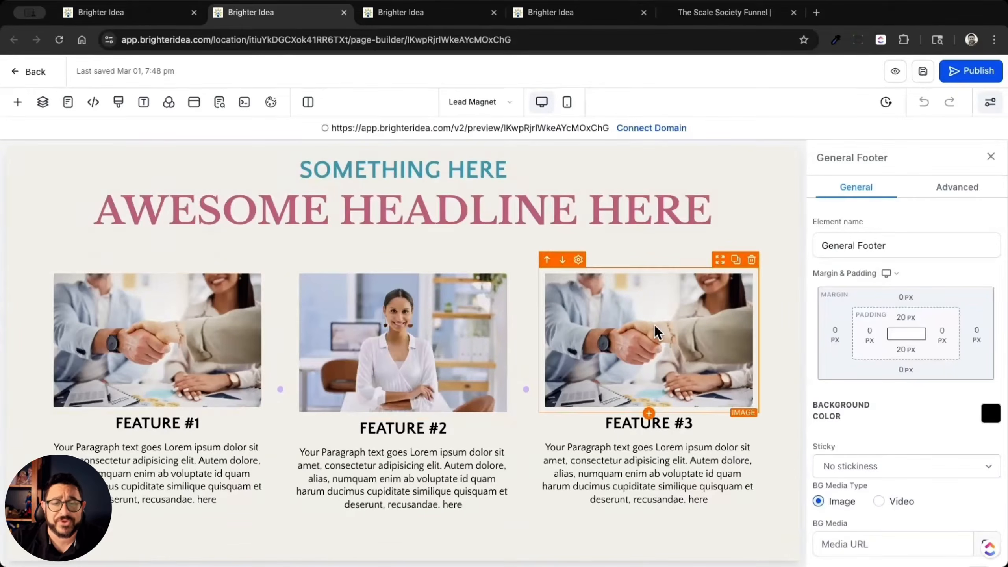
scroll(655, 325, down, 8)
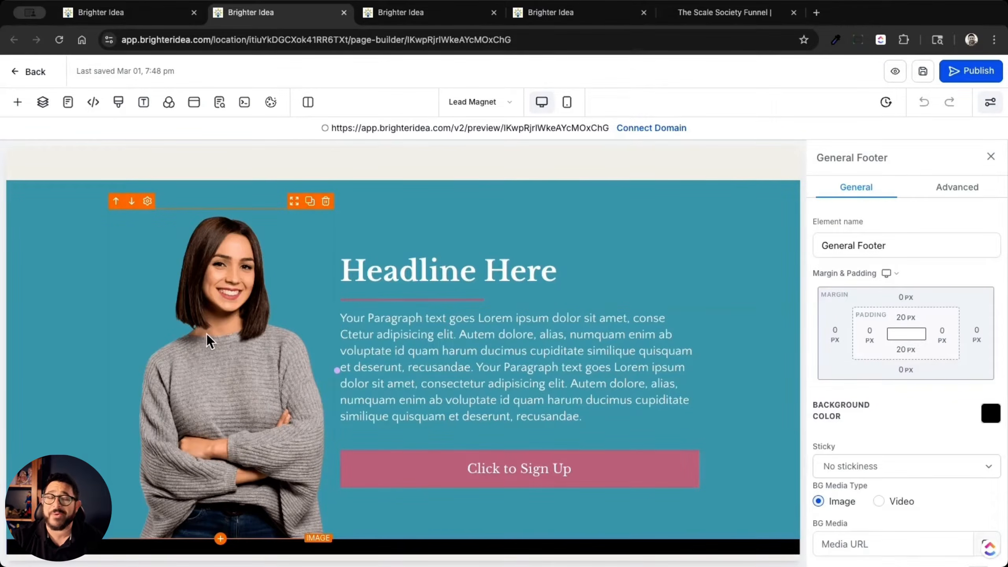
scroll(206, 334, down, 1)
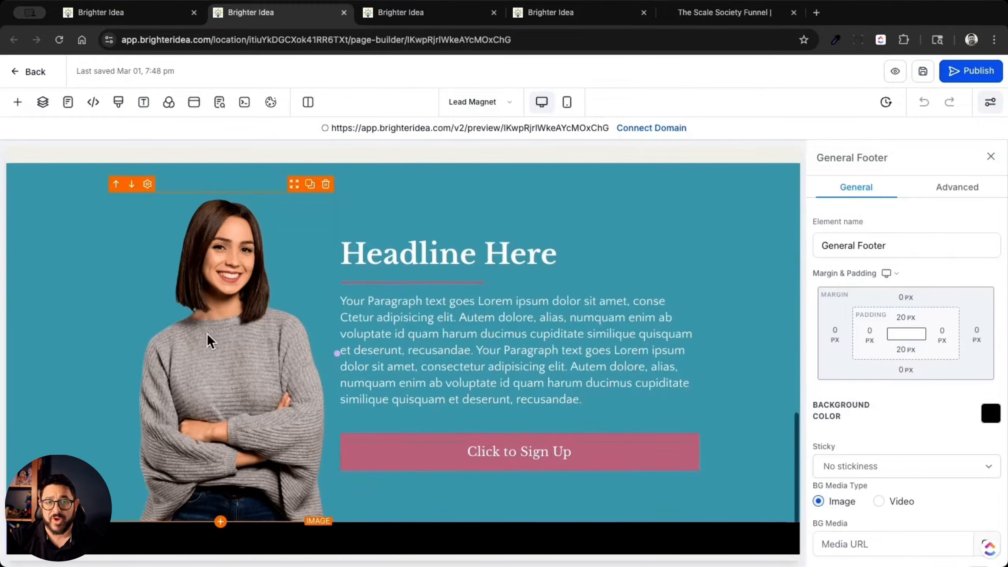
scroll(207, 334, down, 3)
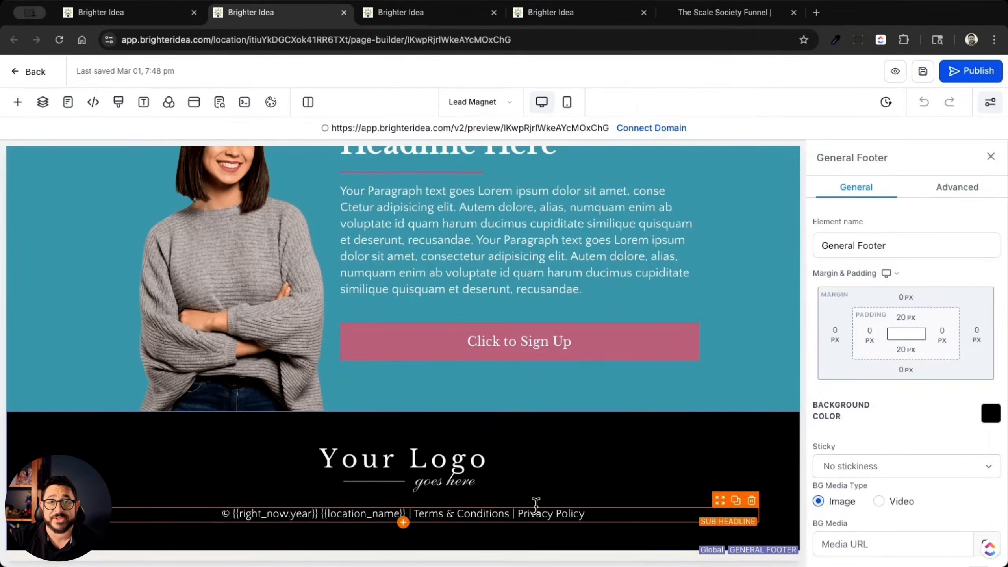
scroll(534, 477, up, 15)
scroll(531, 471, up, 10)
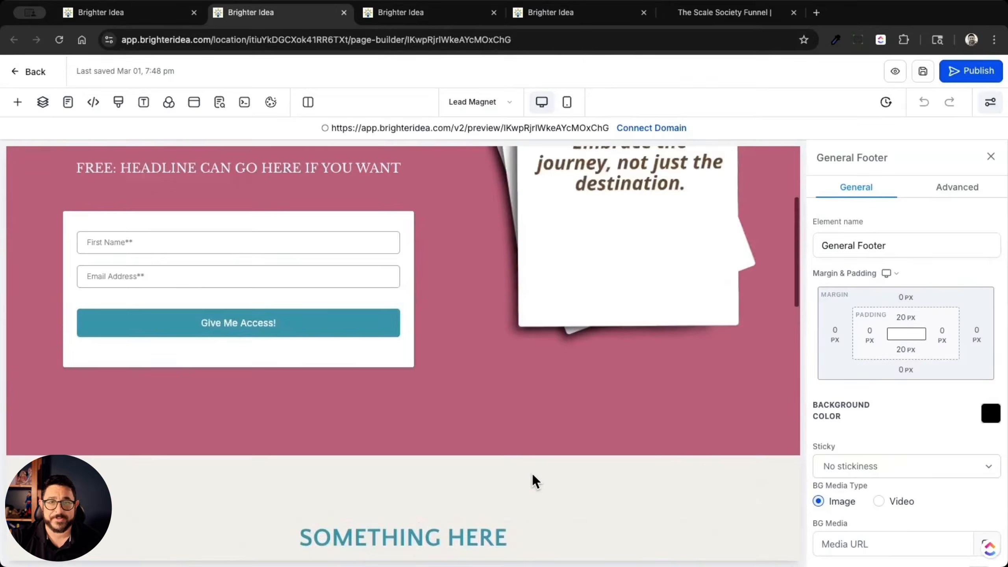
- Inspect the opt-in form element's settings and view the page's popup form, closing the popup when done
click(473, 103)
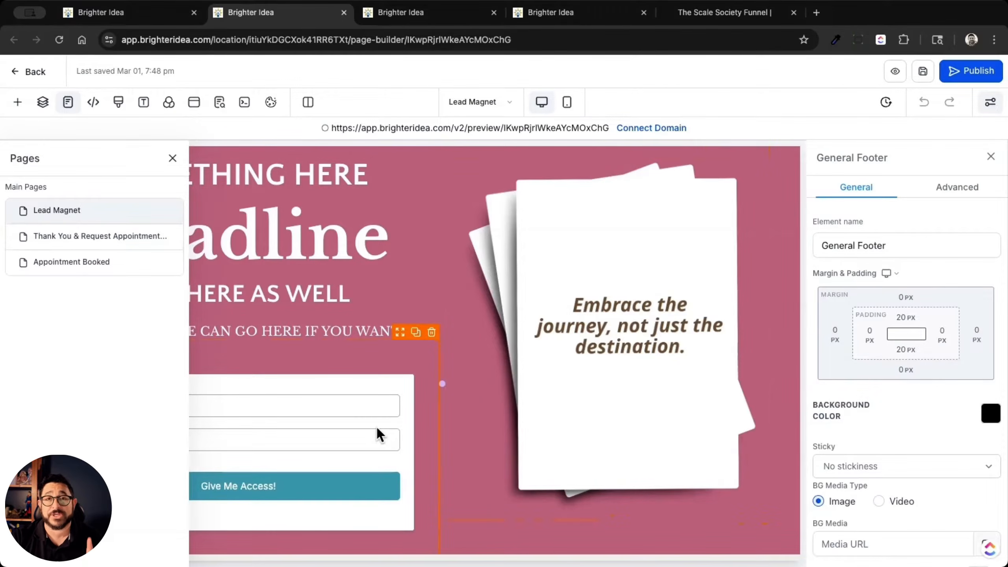
click(387, 403)
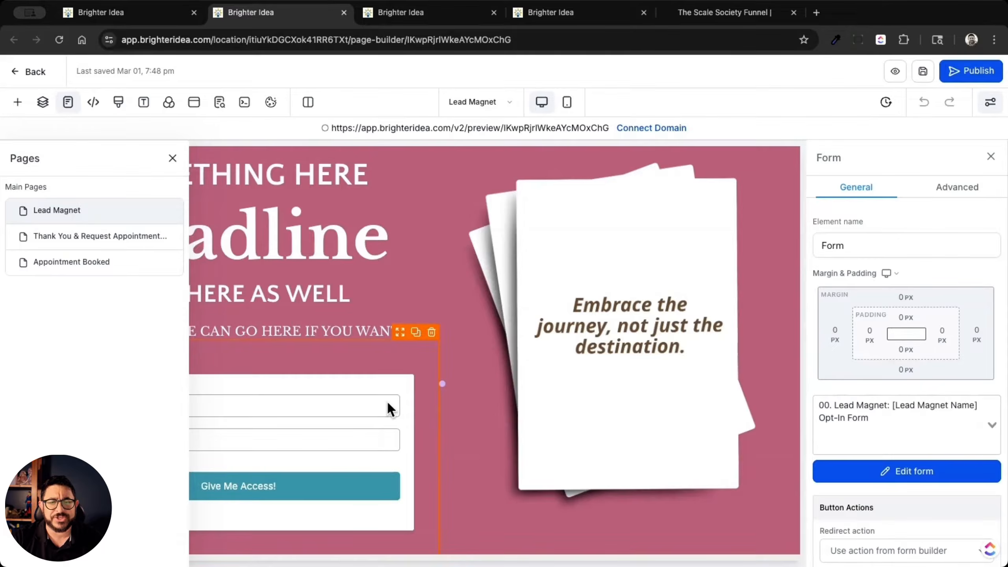
click(170, 159)
click(196, 110)
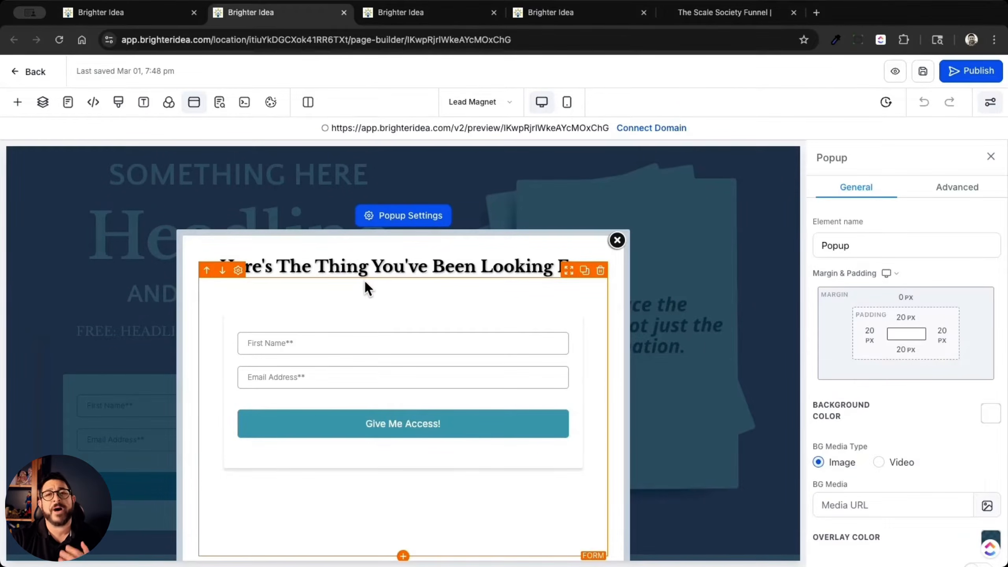
click(617, 241)
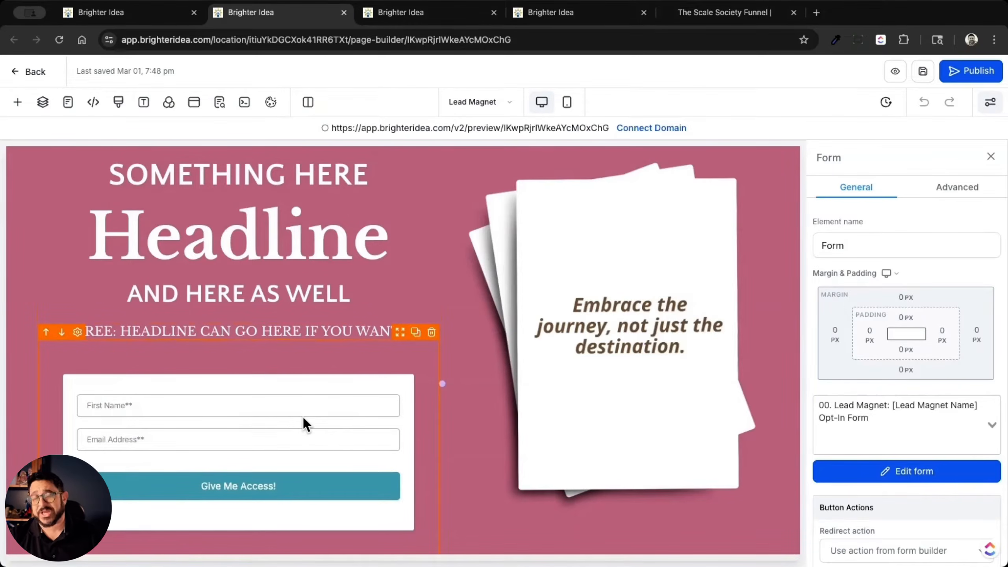
- Switch to the Thank You & Request Appointment page and inspect the settings of its calendar element
click(478, 101)
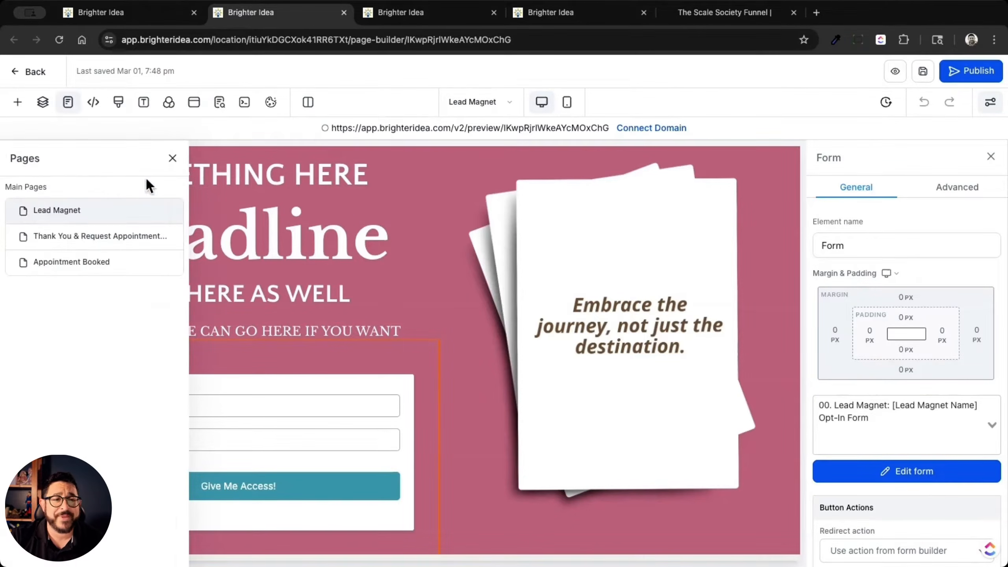
click(67, 239)
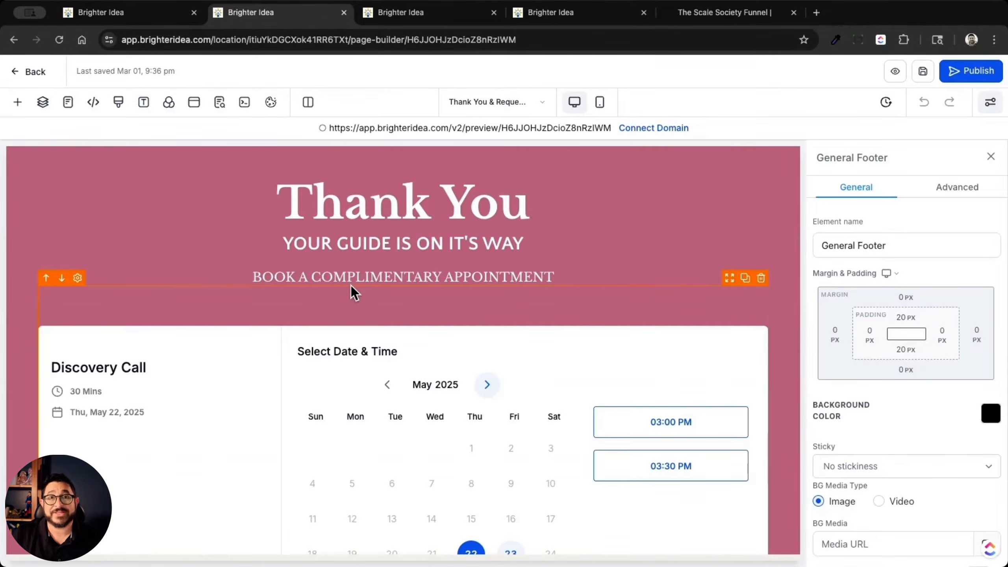
scroll(352, 285, down, 3)
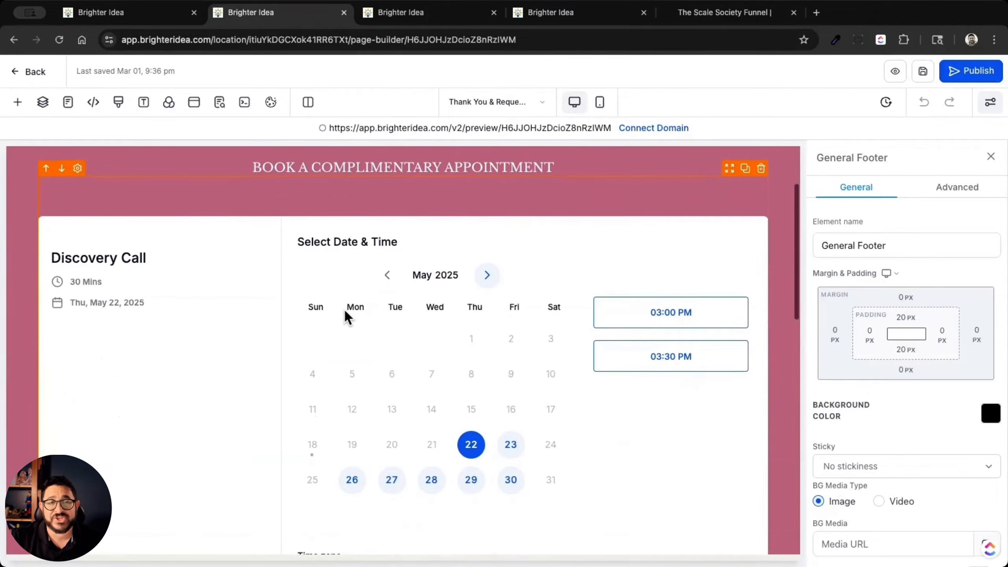
click(341, 312)
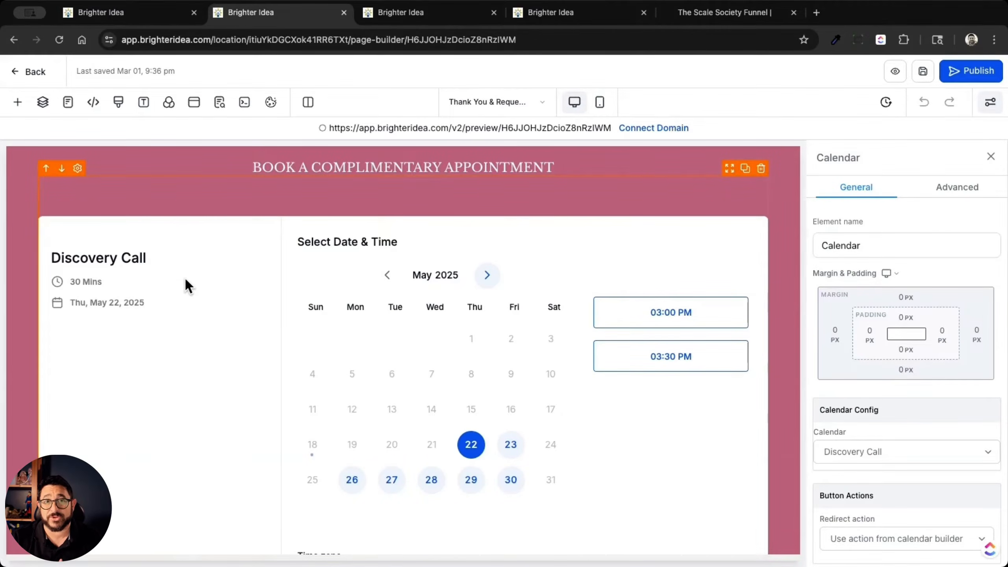
- Open the account settings in a new tab from the workflows page and show the calendar settings
click(556, 16)
right_click(65, 550)
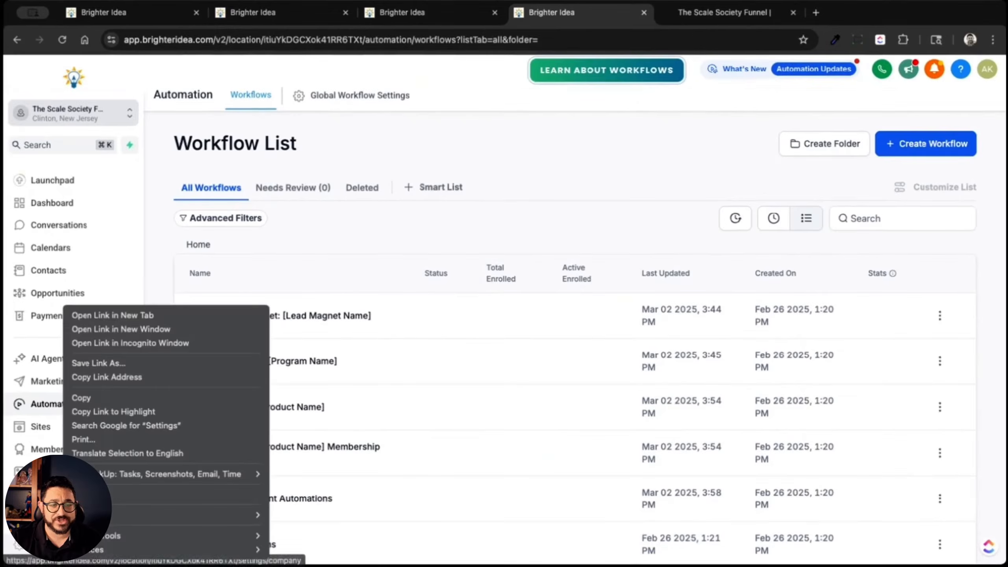
click(153, 315)
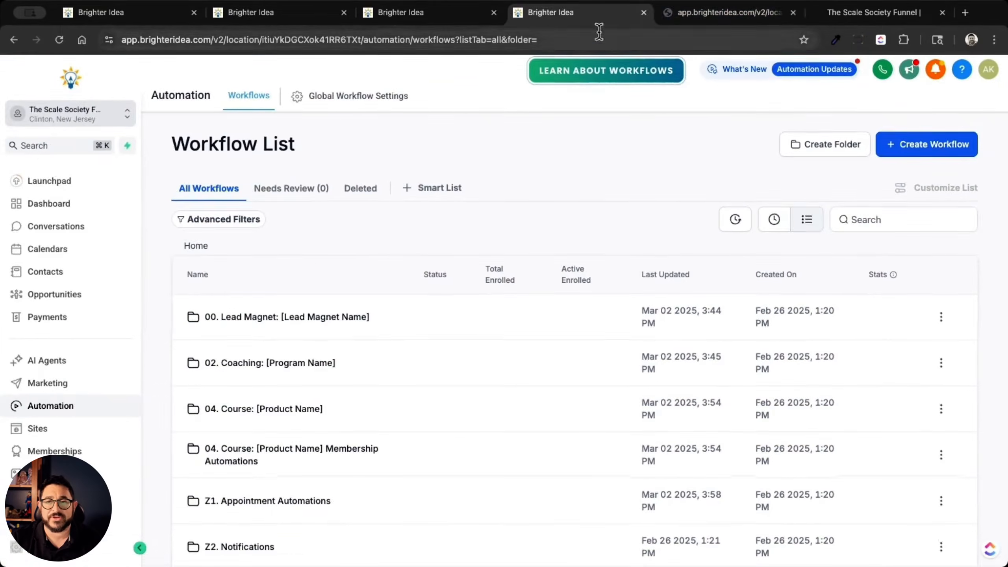
click(709, 12)
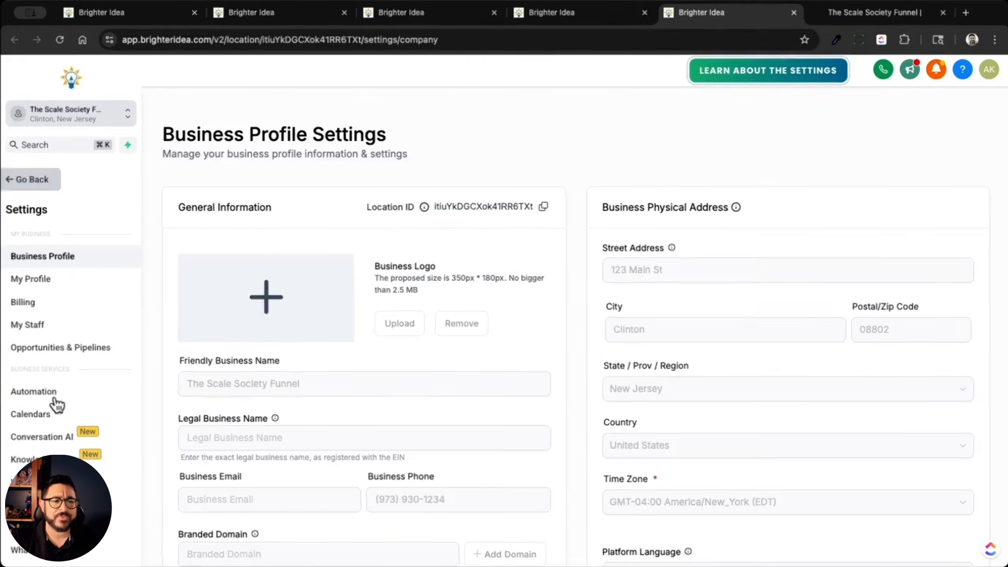
click(32, 414)
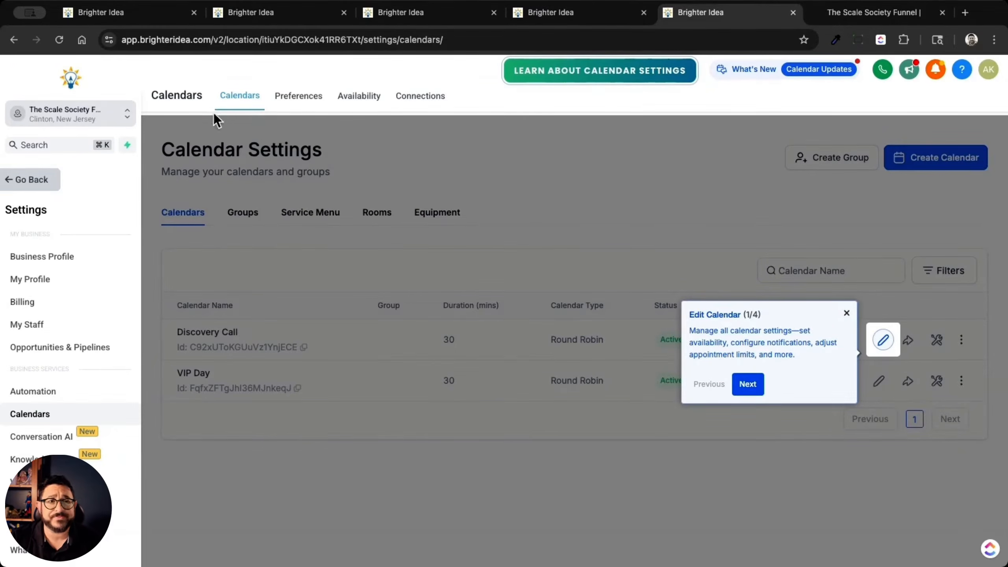
- Return to the Thank You & Request Appointment page and review the calendar and the headline section below it
click(238, 12)
scroll(529, 314, down, 10)
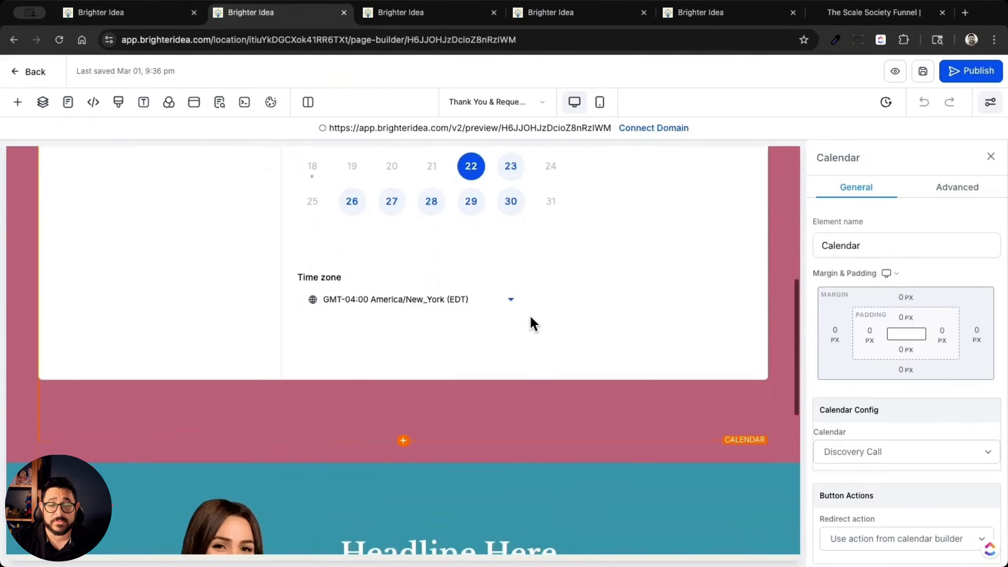
scroll(466, 342, up, 3)
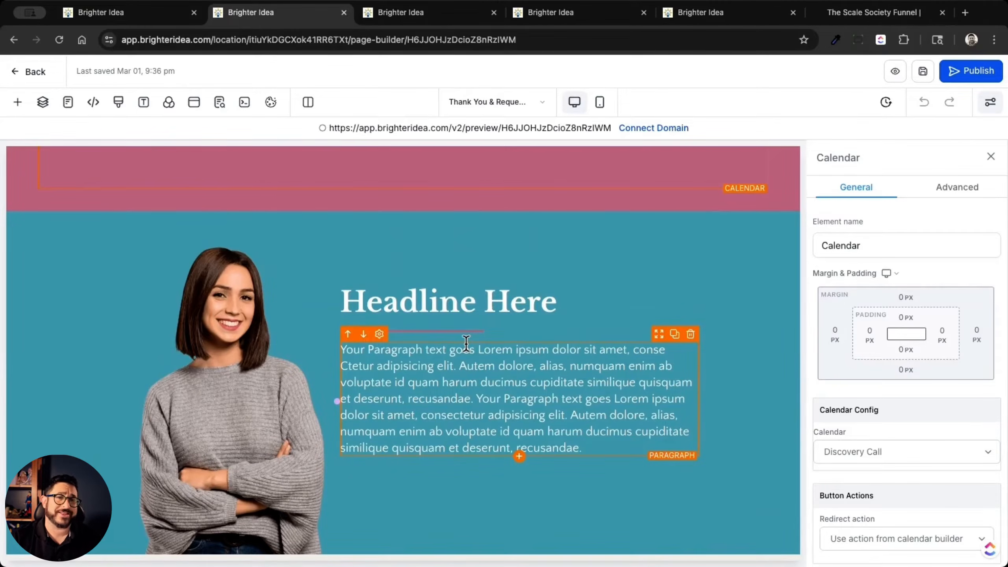
scroll(466, 341, up, 10)
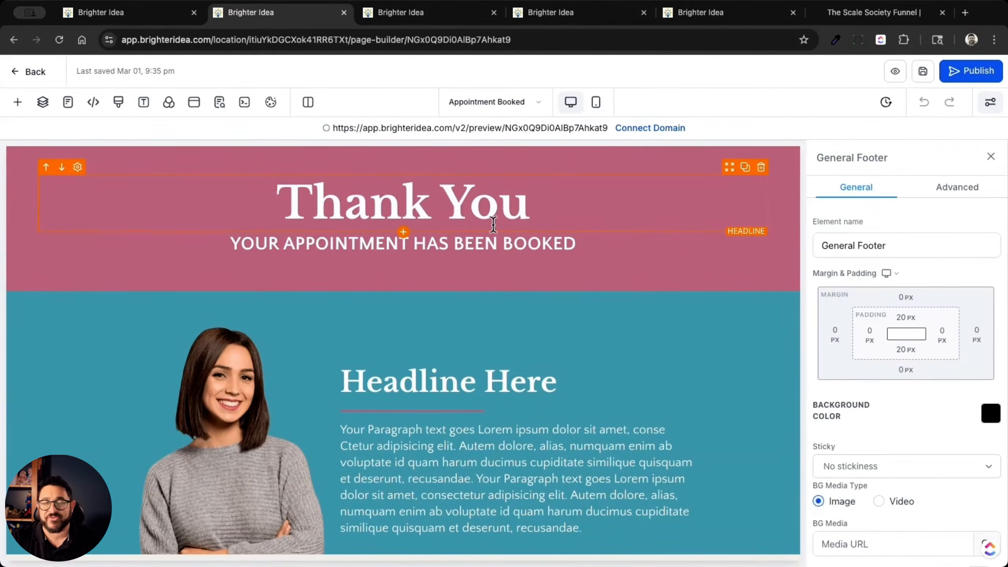
- Review the Appointment Booked page's content and return to the funnel's step overview
scroll(456, 214, down, 3)
scroll(457, 215, up, 3)
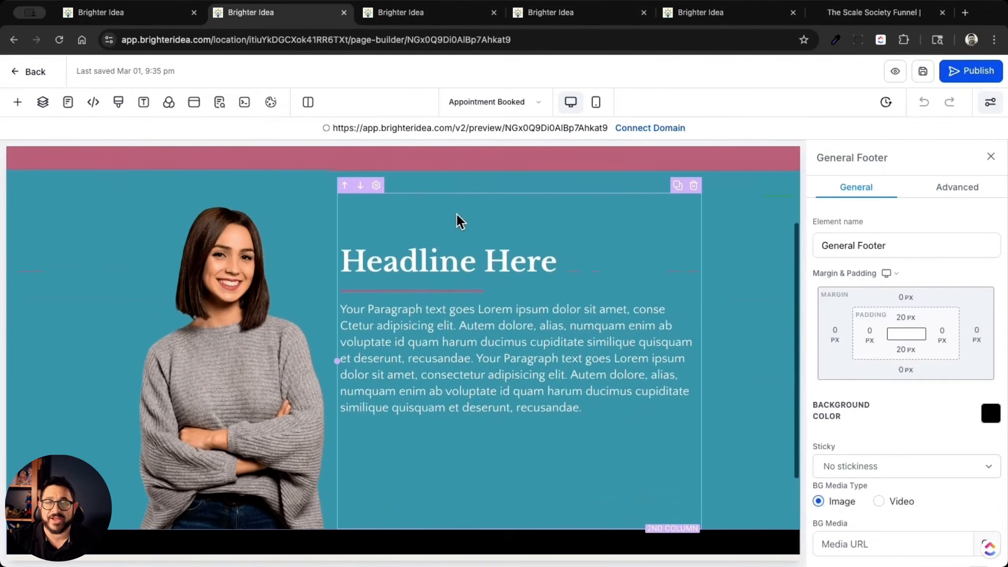
scroll(457, 214, up, 1)
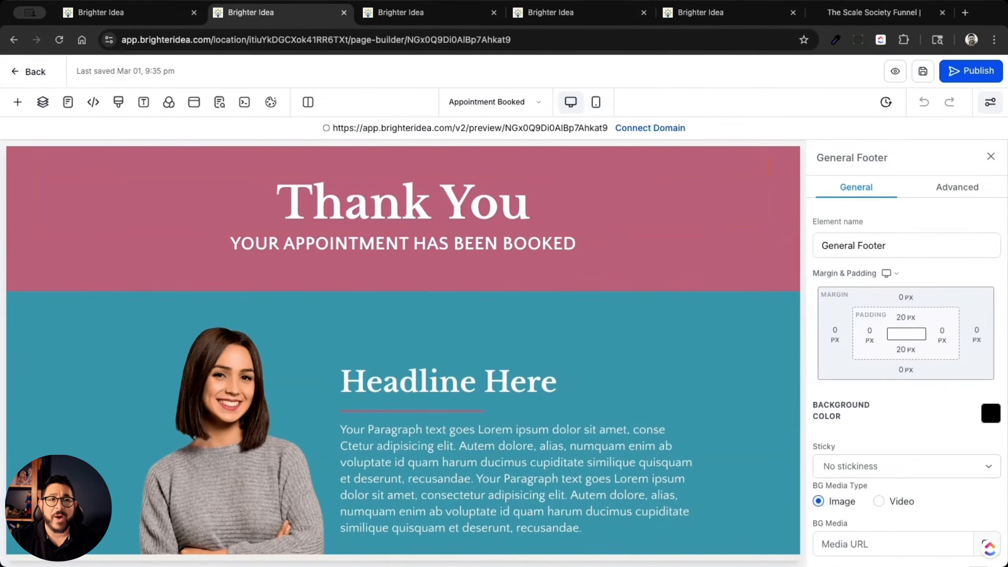
click(16, 69)
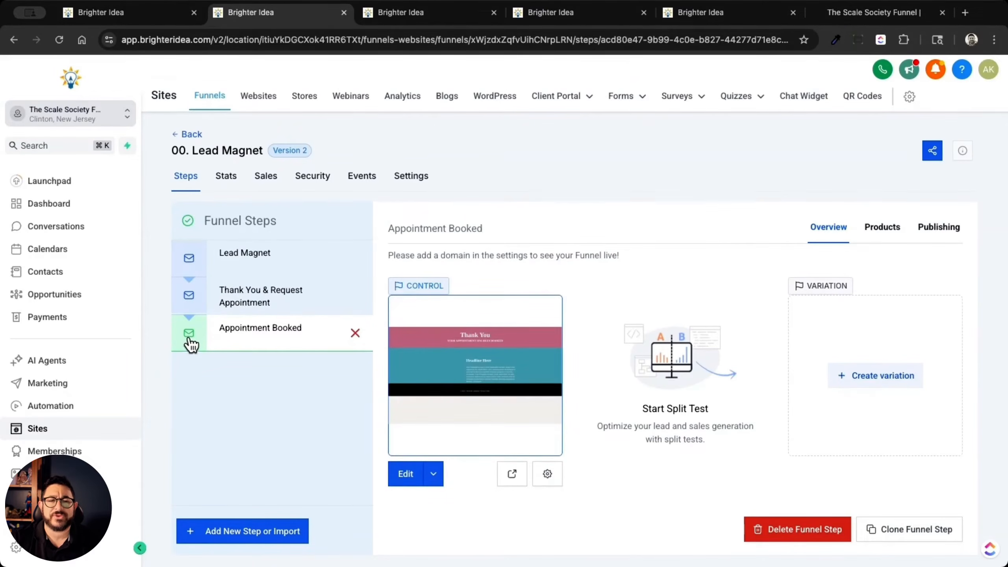
- Move the Appointment Booked step above Thank You & Request Appointment, and restore it to the last position
drag(189, 344, 191, 305)
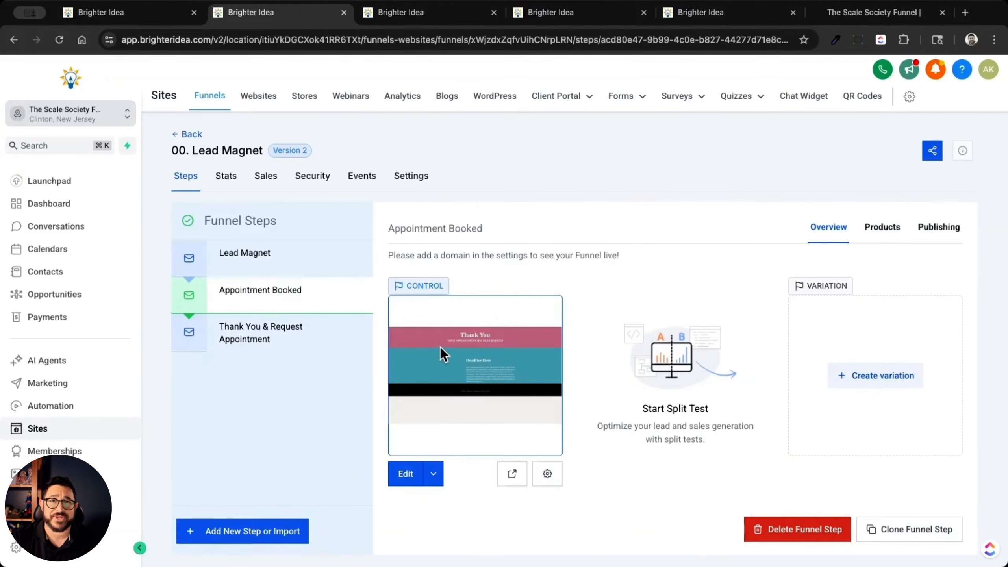
drag(198, 300, 193, 337)
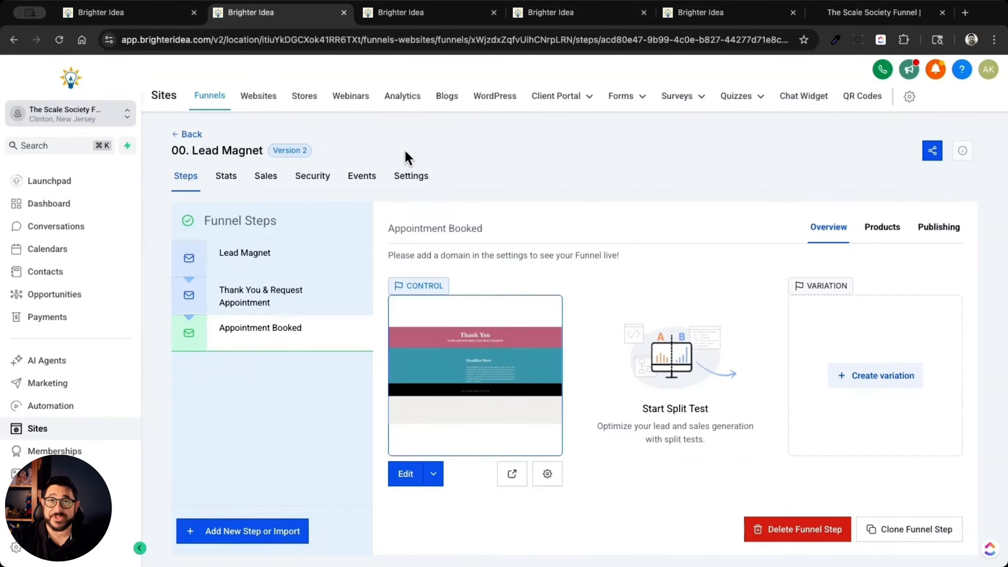
- Open the 00. Lead Magnet: [Lead Magnet Name] Opt-In Form from the forms list and inspect its Give Me Access! button settings
click(419, 12)
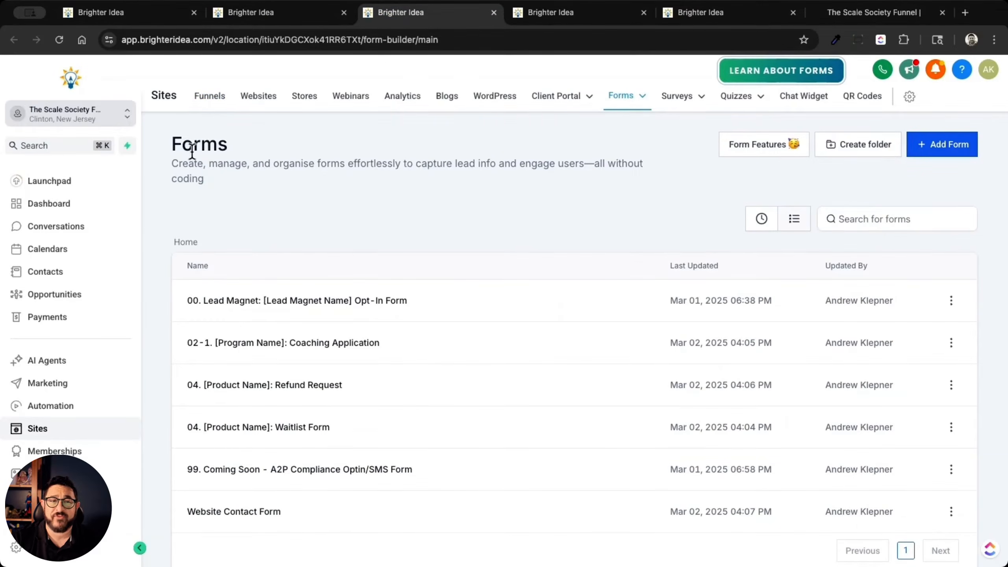
click(229, 311)
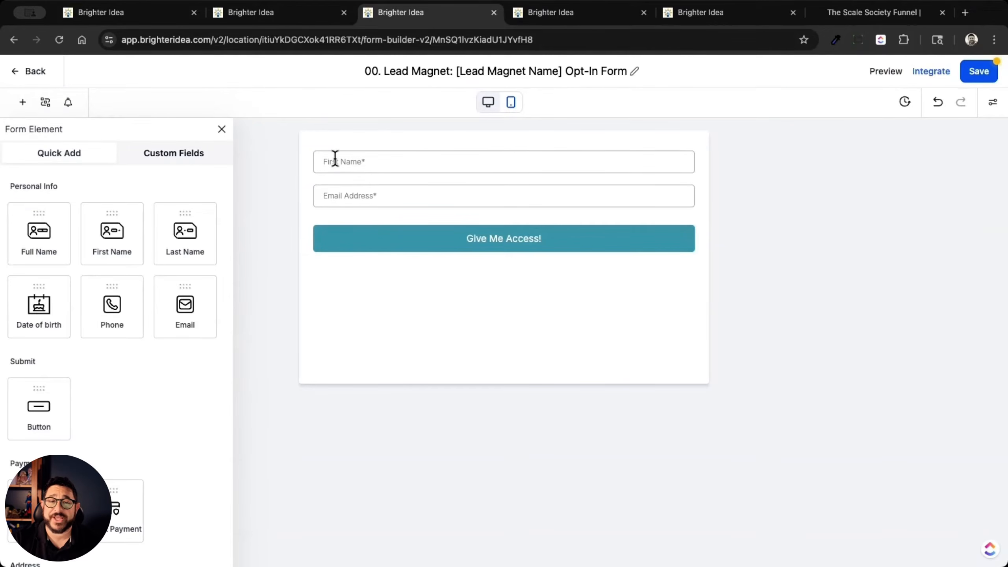
click(486, 248)
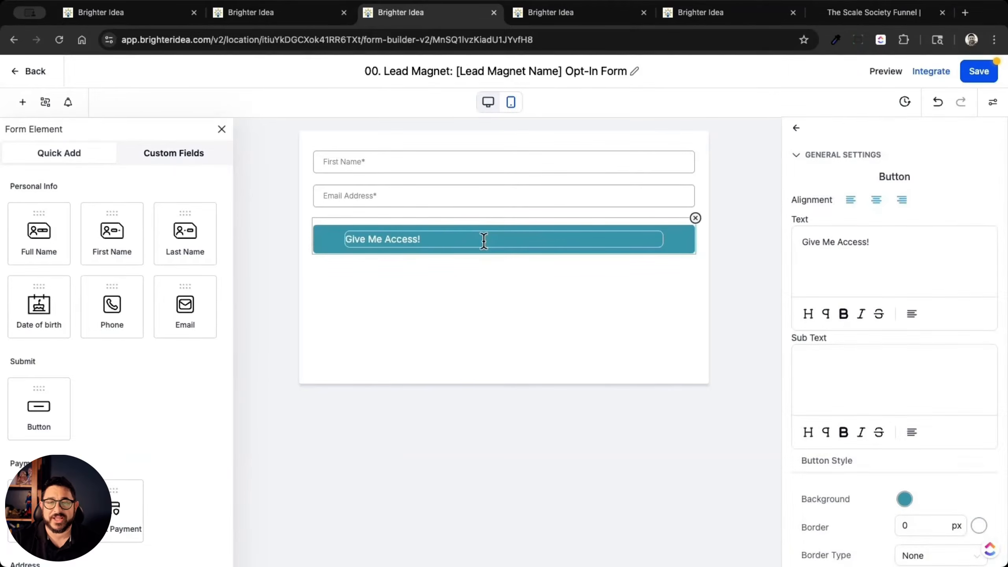
click(528, 351)
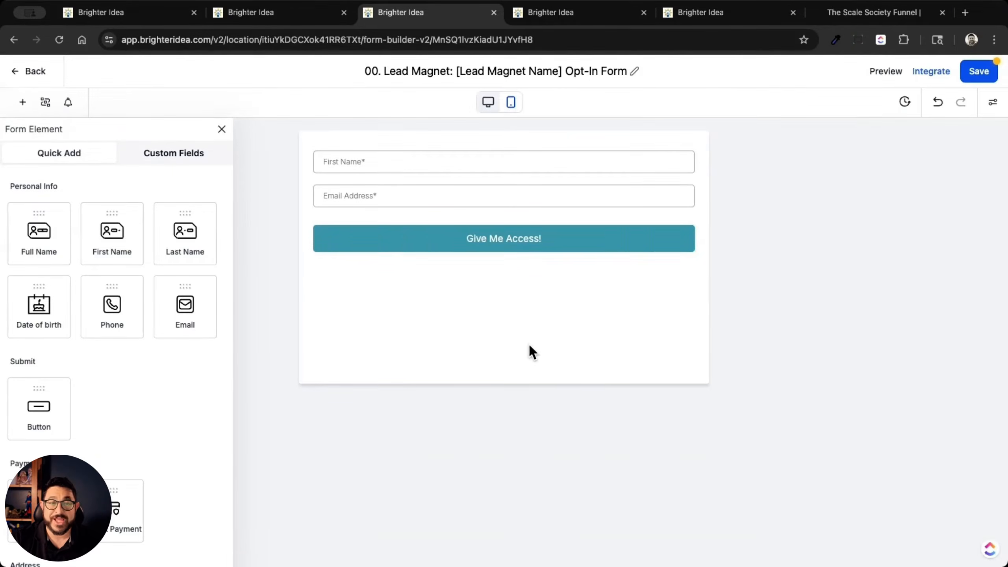
- Add a Phone field between First Name and Email Address on the opt-in form
click(103, 315)
drag(102, 315, 331, 187)
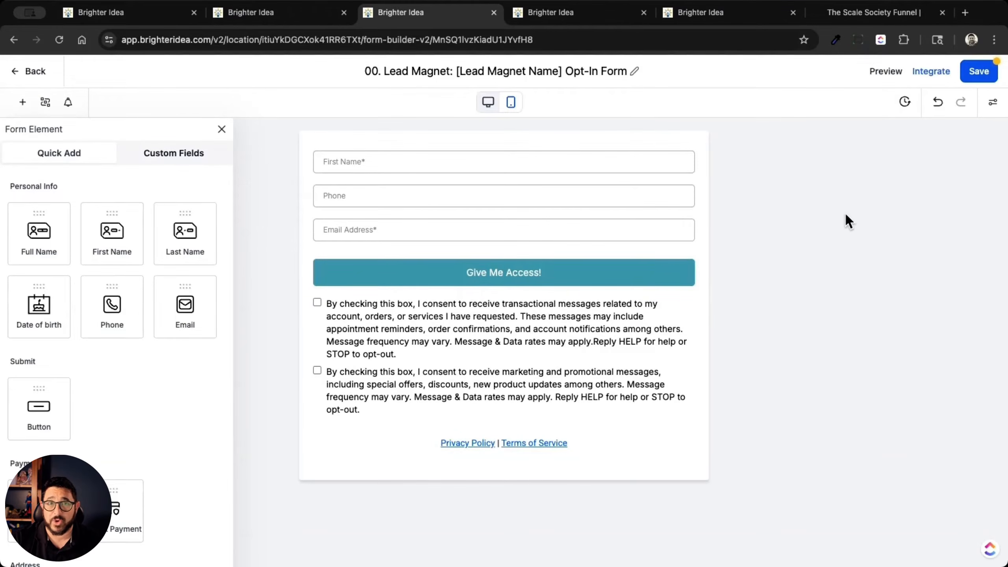
- Open the 00 Lead Magnet :: [Lead Magnet Name] Fulfillment workflow from its folder in the workflow list
key(ctrl+Tab)
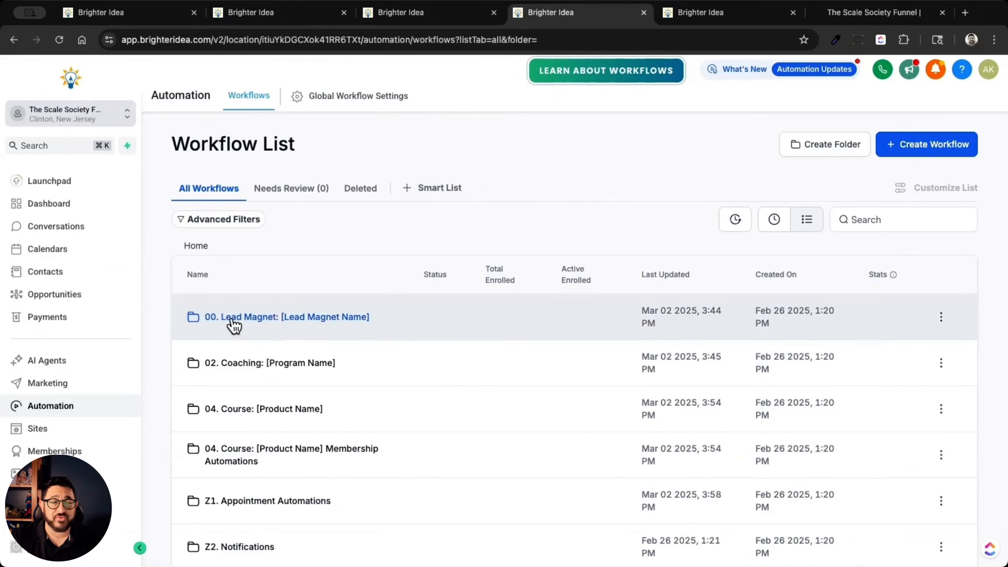
click(258, 319)
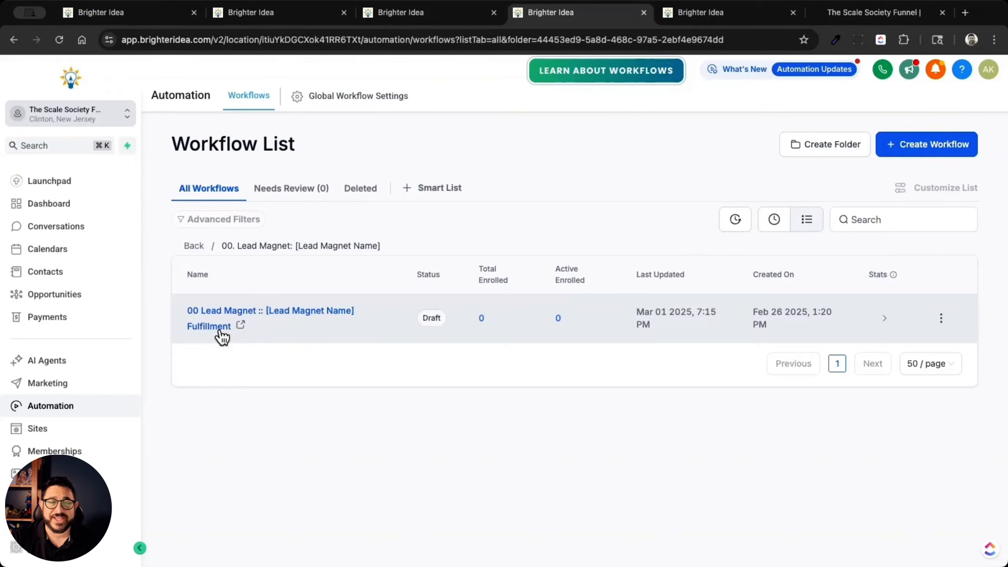
click(221, 331)
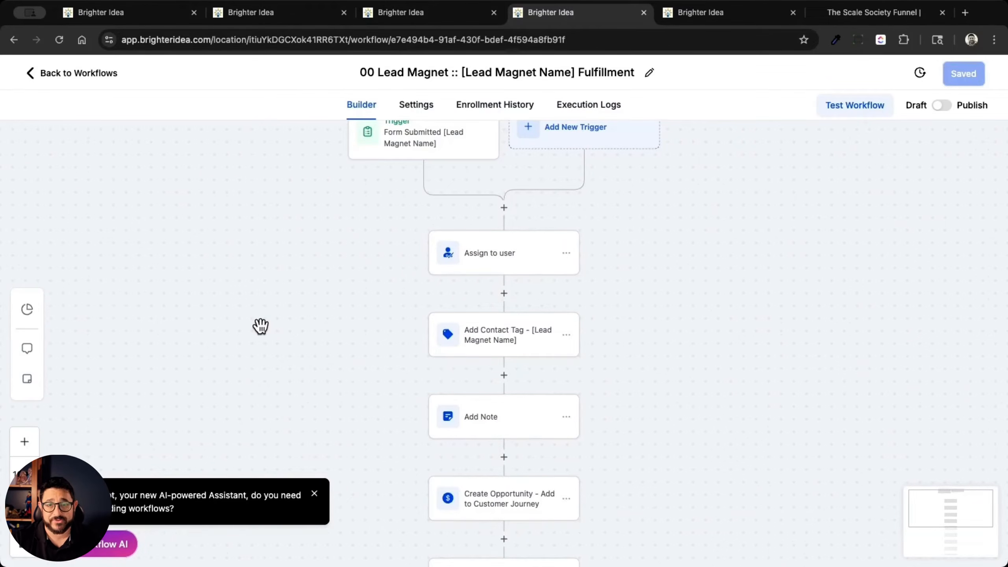
- Review the Form Submitted trigger's name and the forms available in its filter, and close it without saving
scroll(261, 326, up, 2)
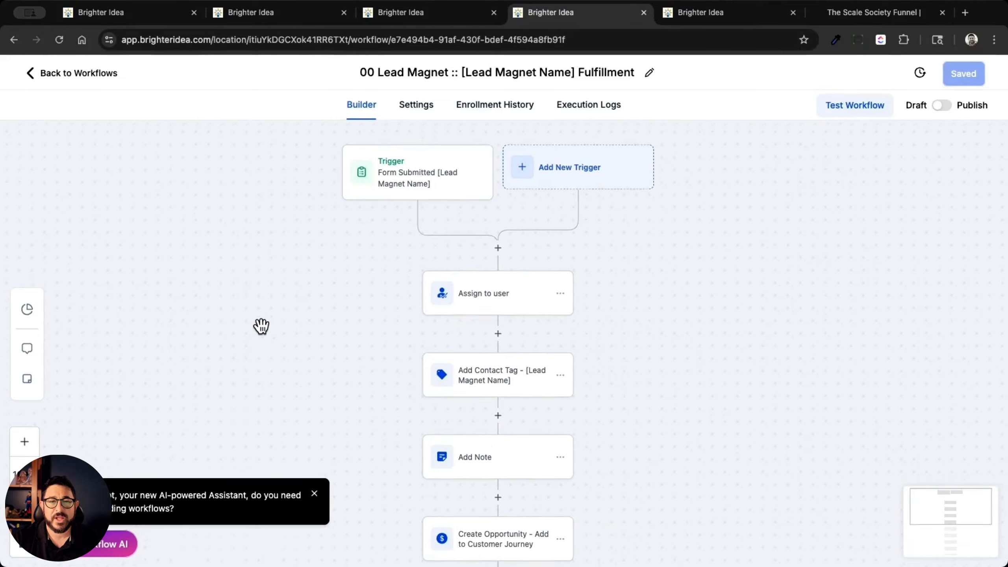
click(420, 180)
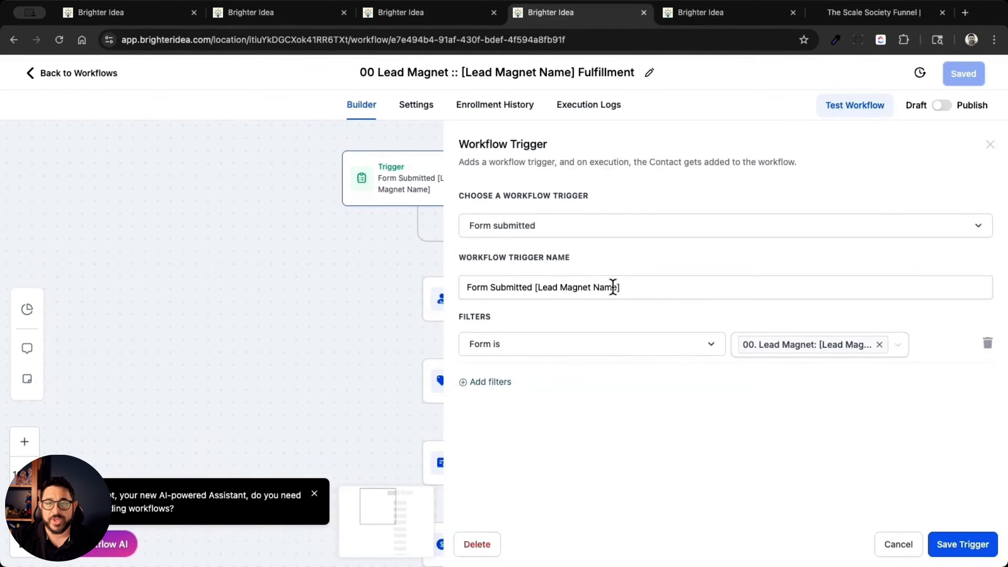
click(639, 287)
drag(639, 286, 585, 287)
click(657, 286)
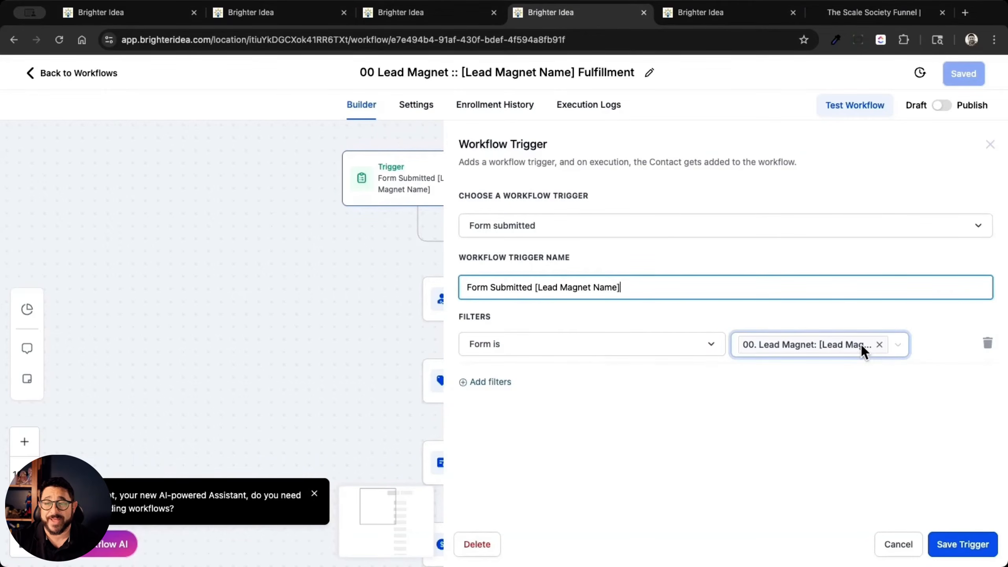
click(904, 348)
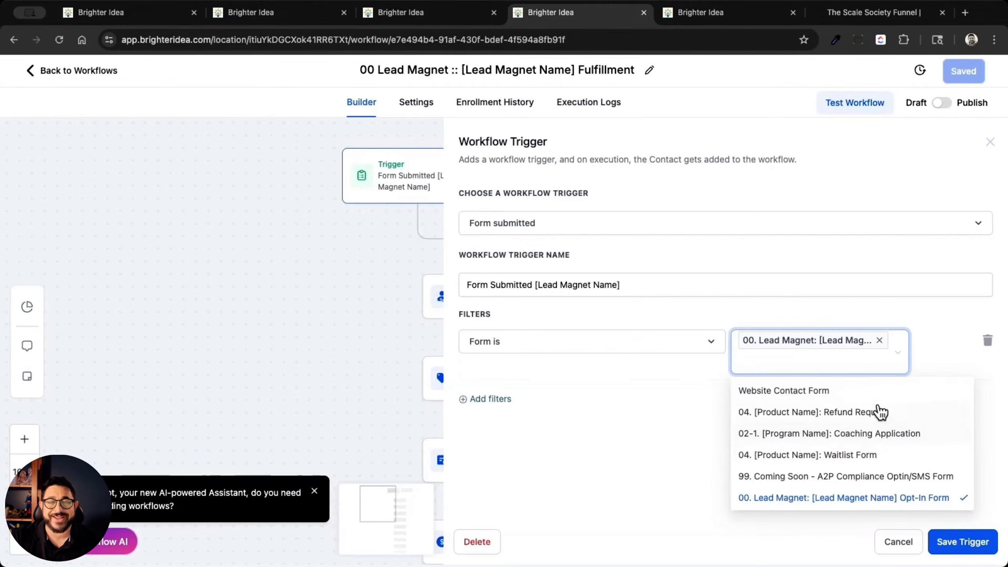
click(940, 336)
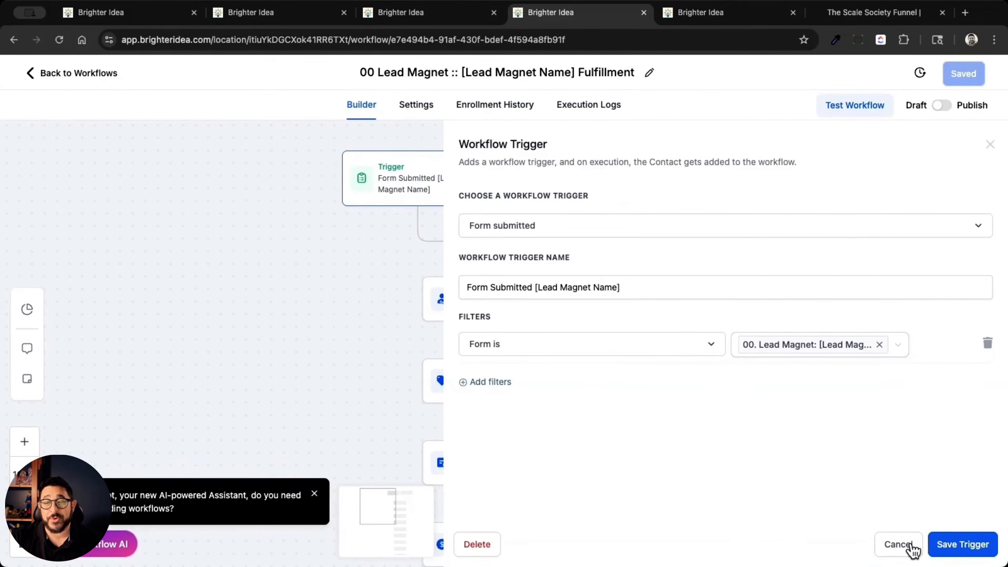
click(895, 547)
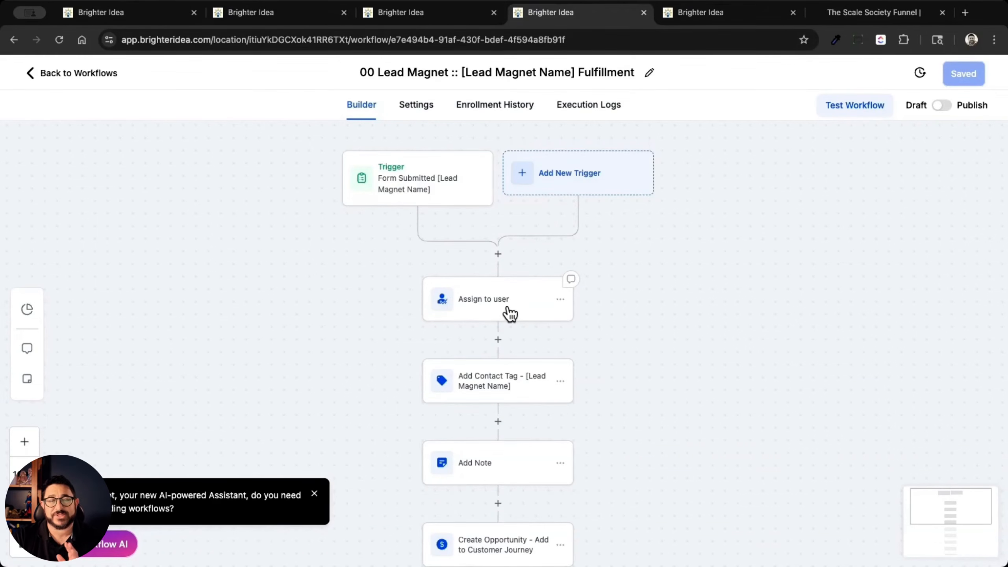
- Open the Add Contact Tag - [Lead Magnet Name] action and view the tags available for it
click(496, 402)
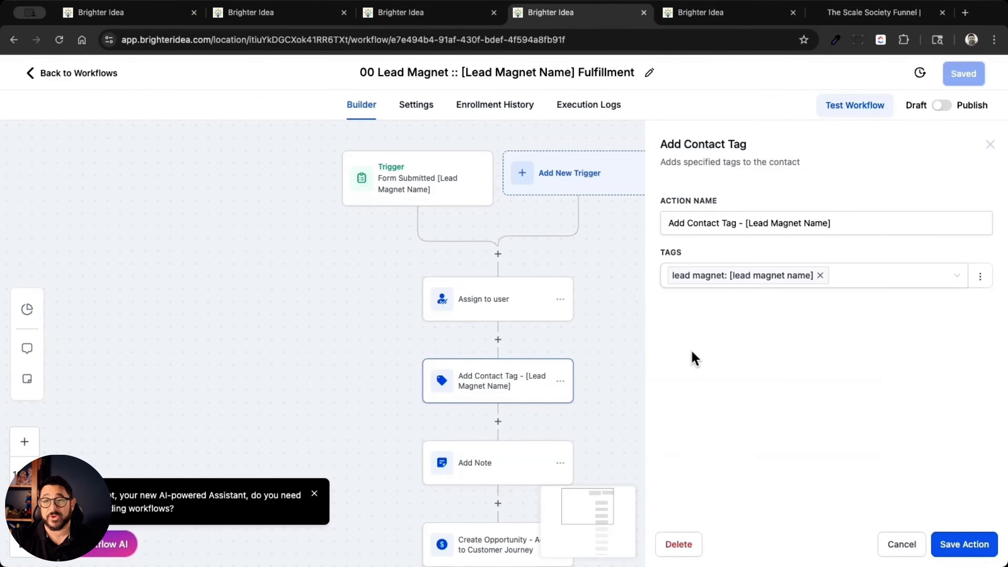
click(857, 285)
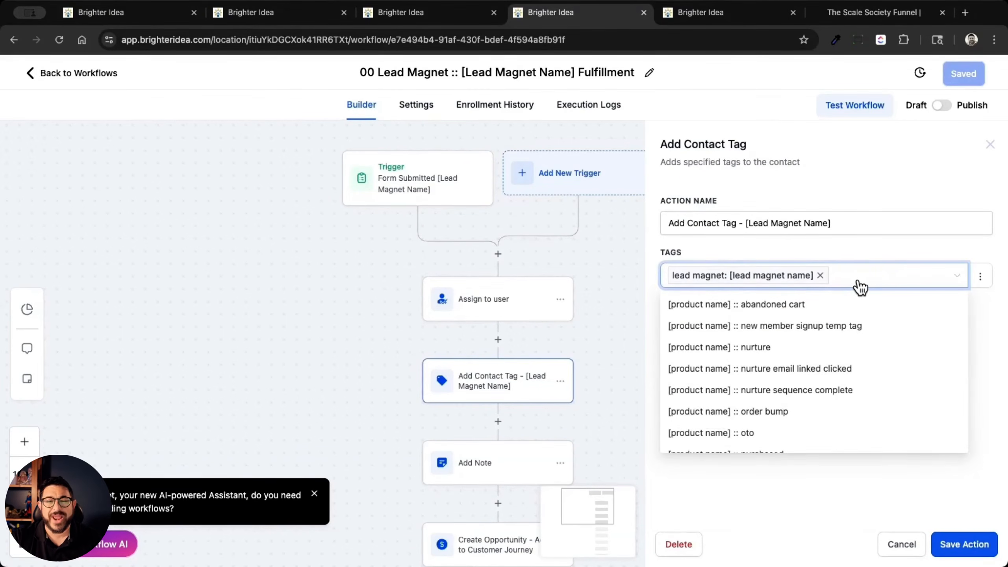
click(835, 517)
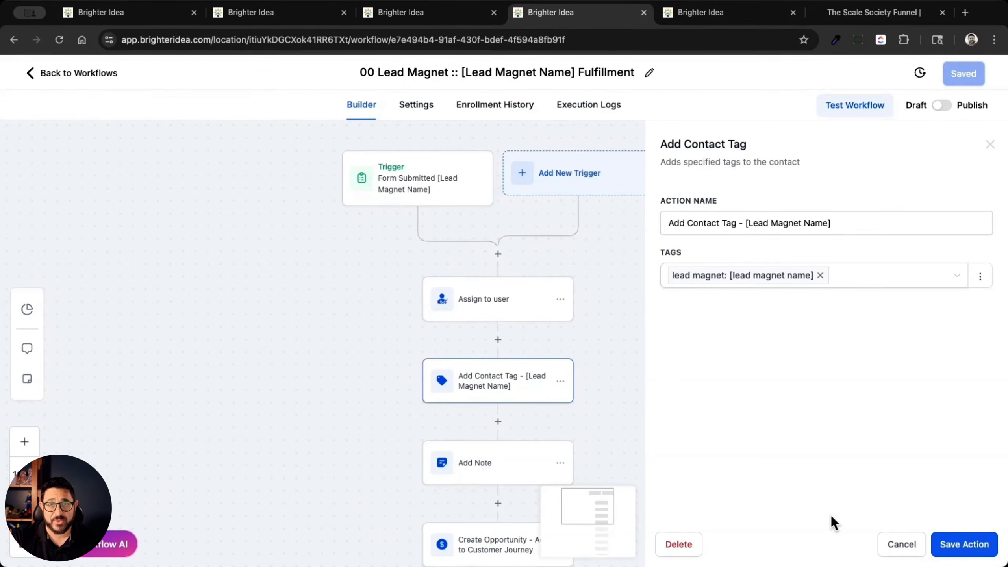
- Review the custom value in the Add Note action, close it unchanged, and show the action's copy, move and delete options
scroll(612, 425, down, 3)
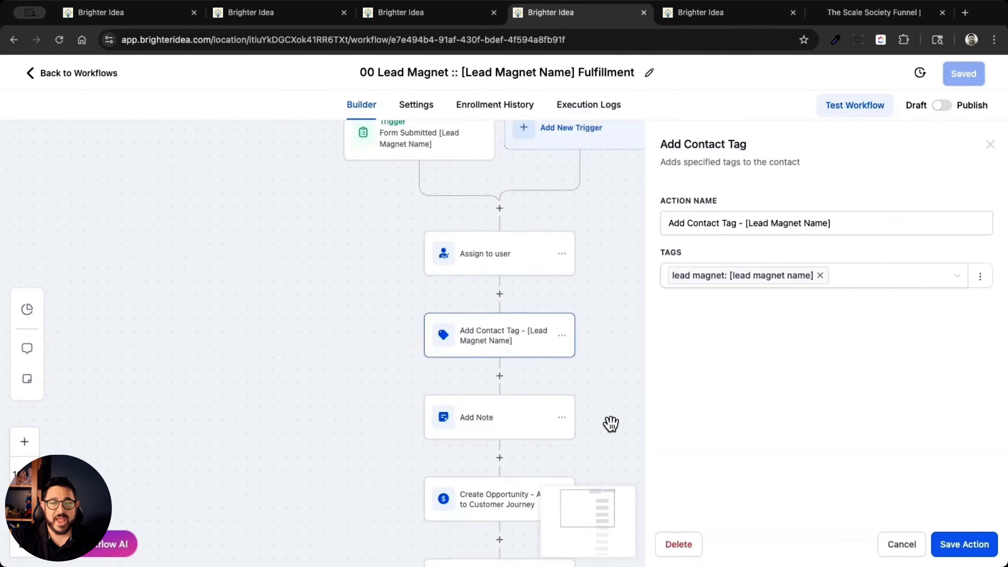
click(495, 381)
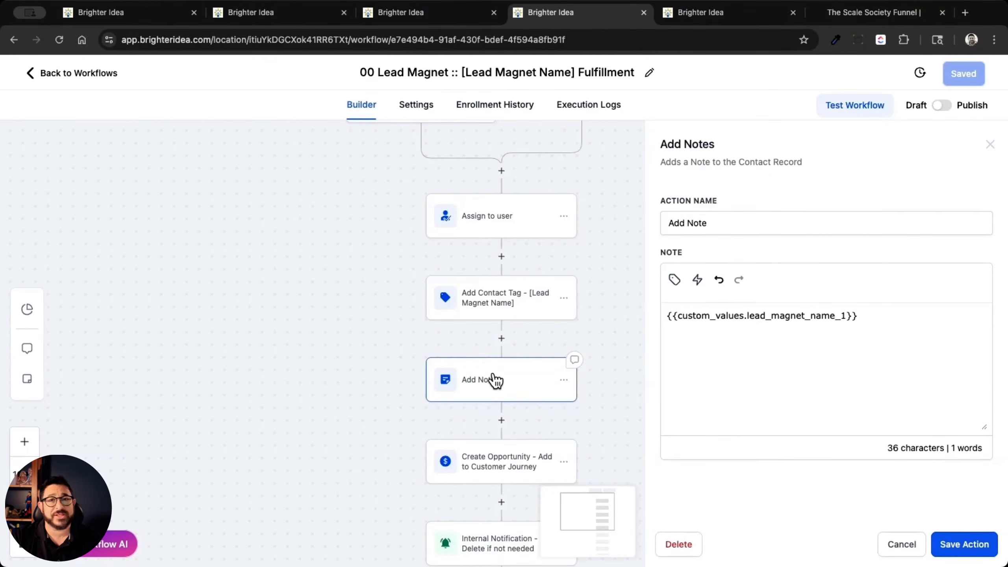
scroll(493, 379, down, 3)
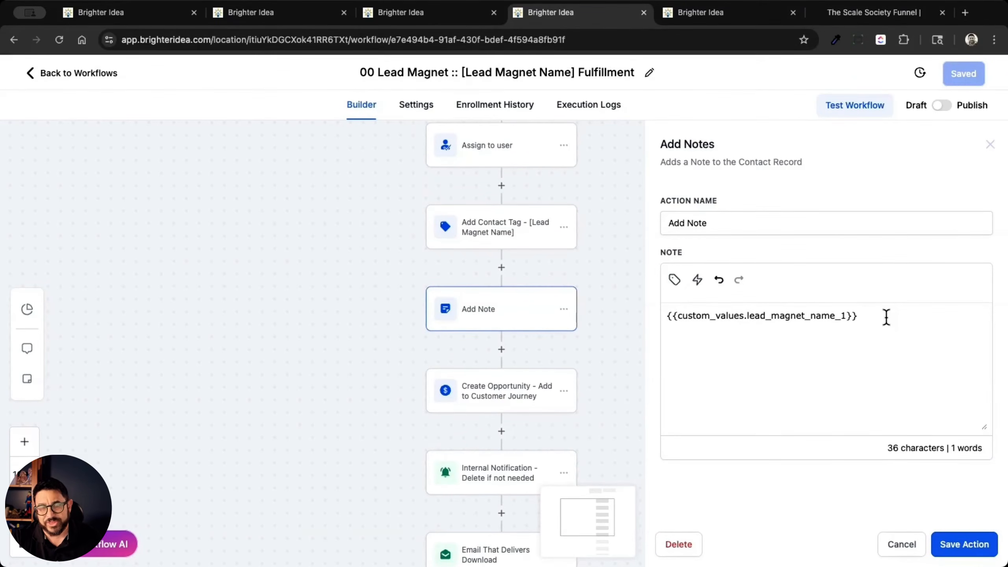
triple_click(852, 316)
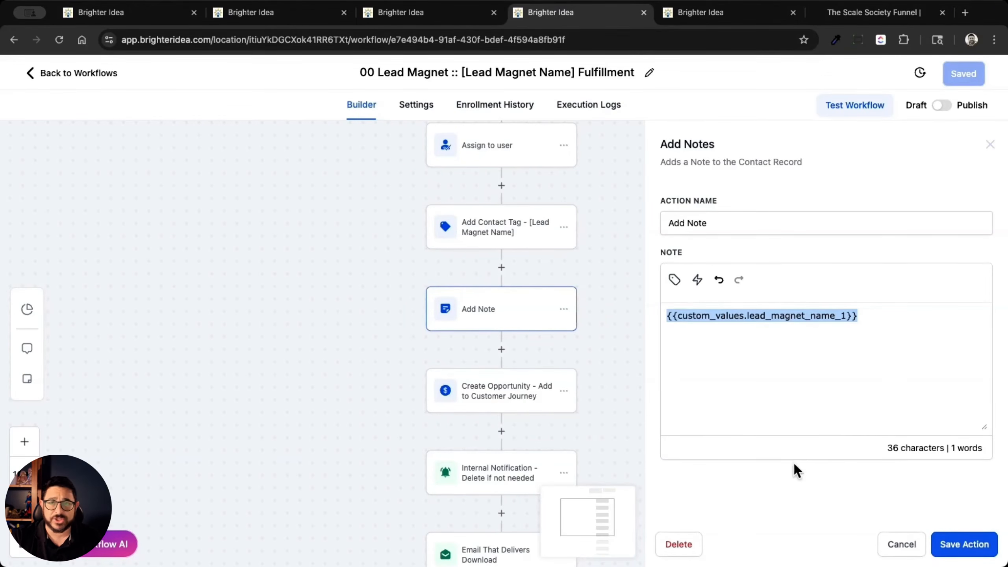
click(900, 544)
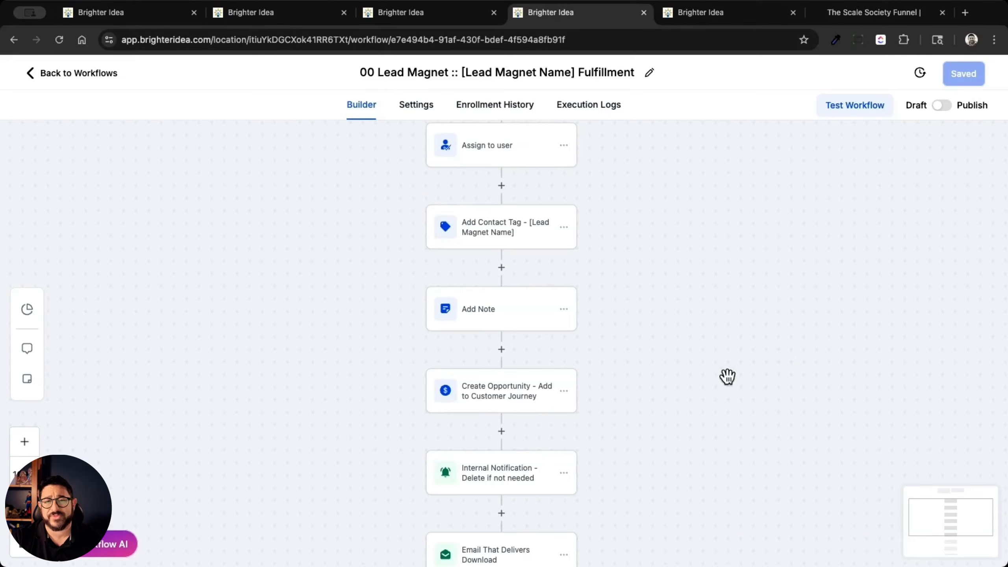
click(564, 311)
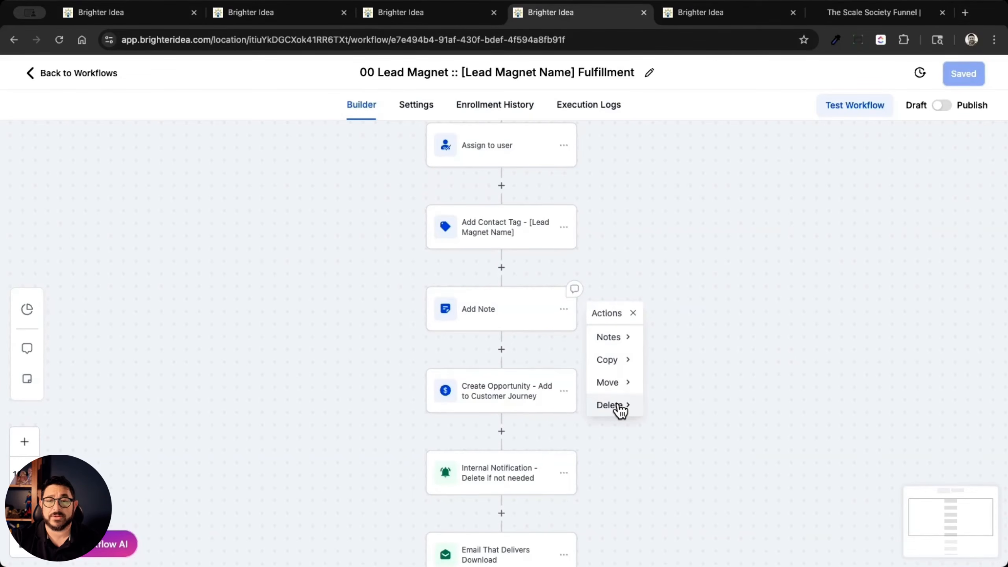
click(739, 375)
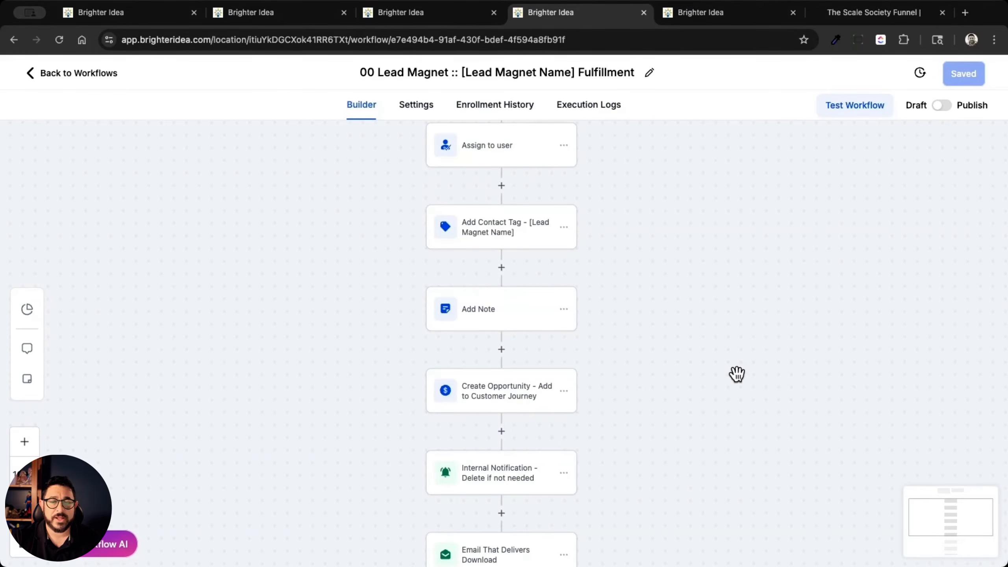
- Review the settings of the Create Opportunity - Add to Customer Journey action and the Internal Notification action
scroll(737, 374, down, 1)
click(488, 352)
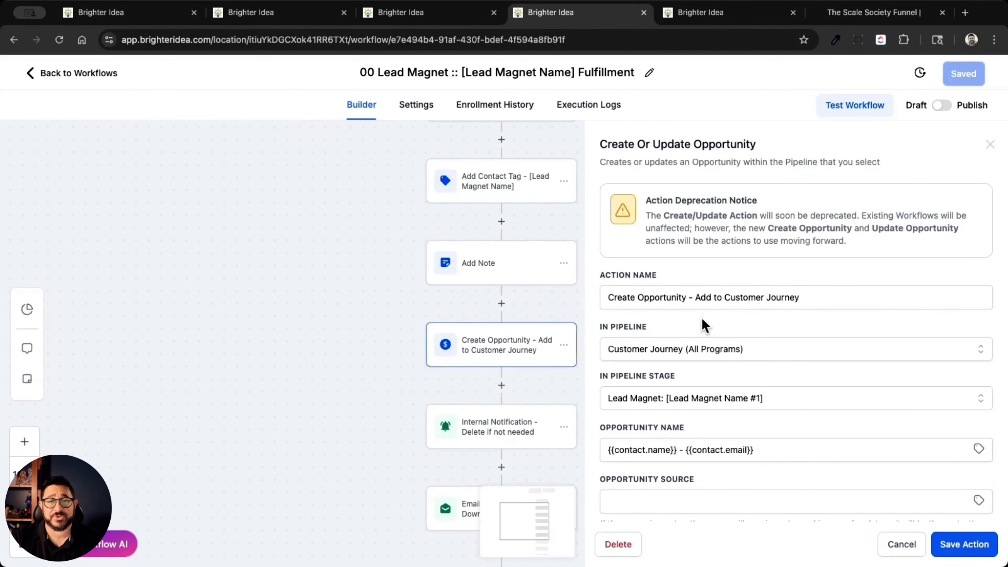
click(535, 433)
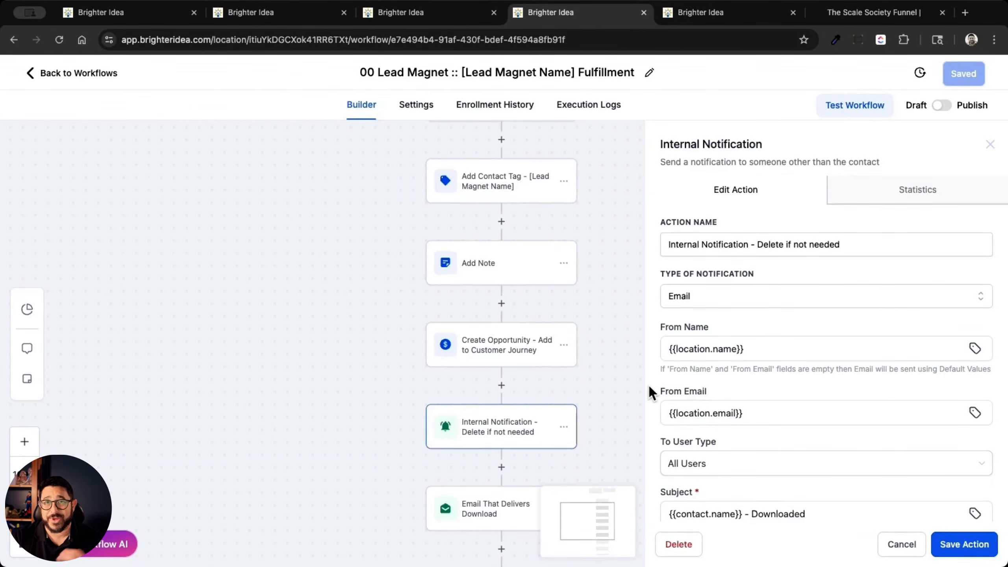
- Review the Email That Delivers Download action from its sender fields and subject through the template choice and message body
scroll(579, 401, down, 3)
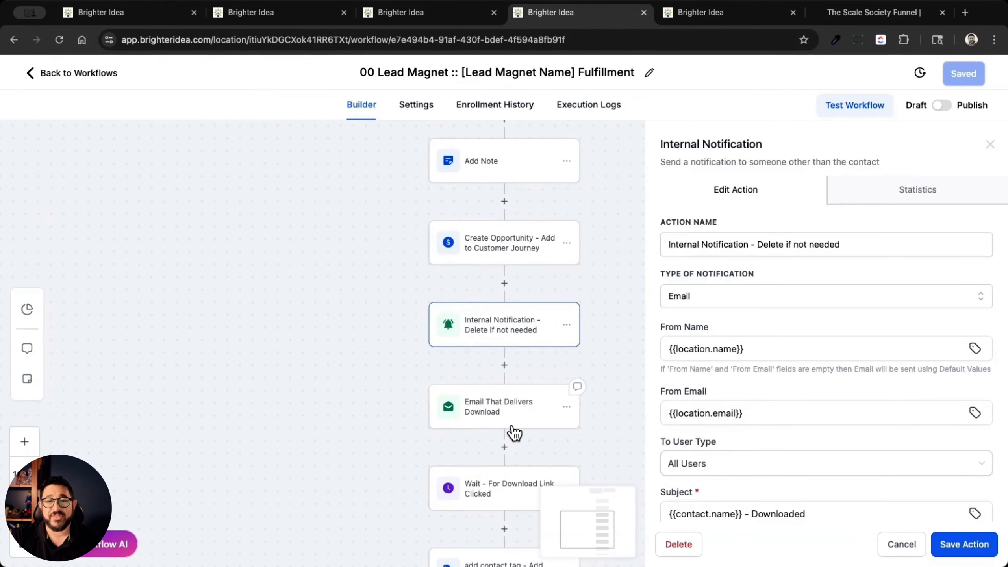
click(514, 430)
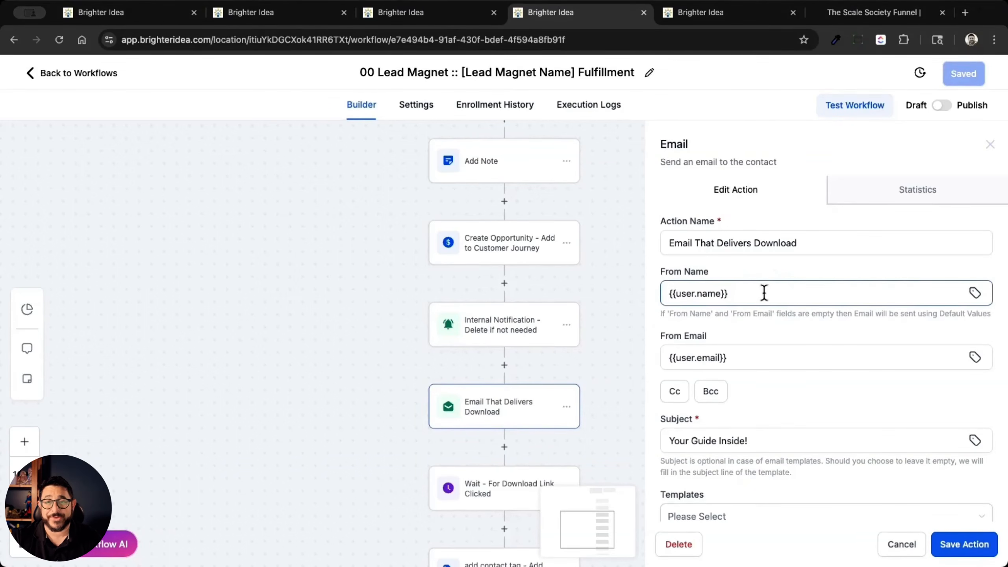
scroll(752, 353, down, 3)
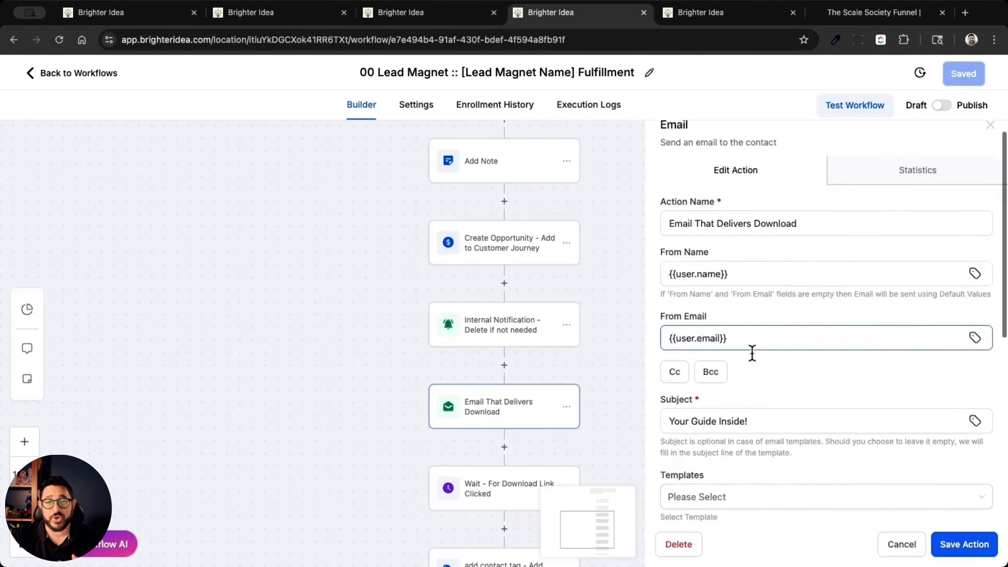
scroll(761, 313, down, 3)
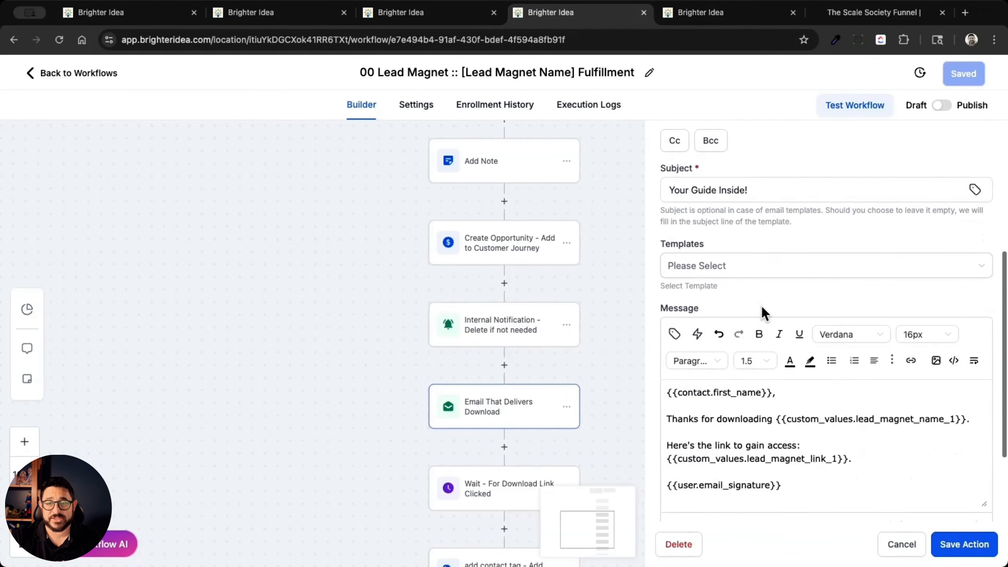
click(769, 276)
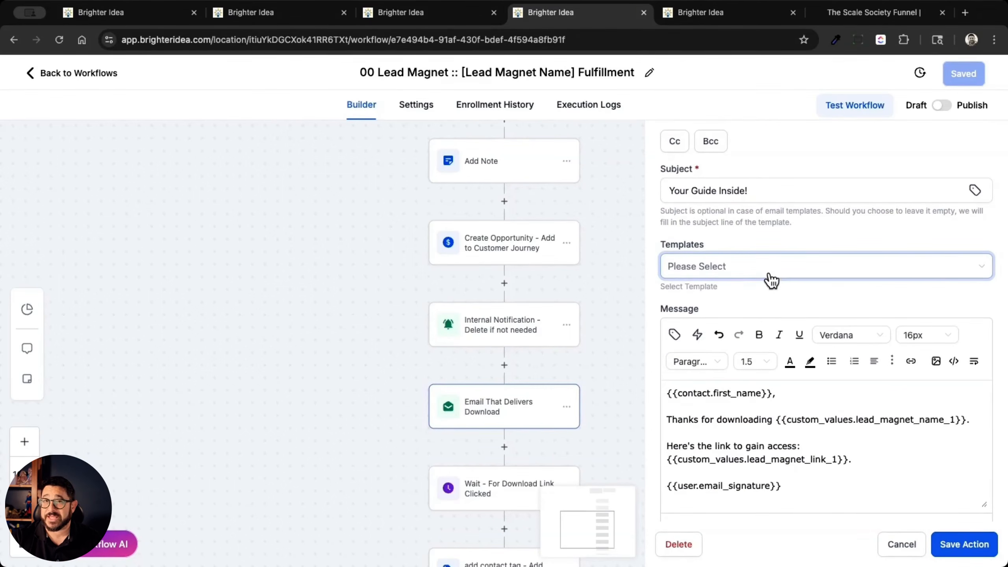
scroll(771, 279, down, 2)
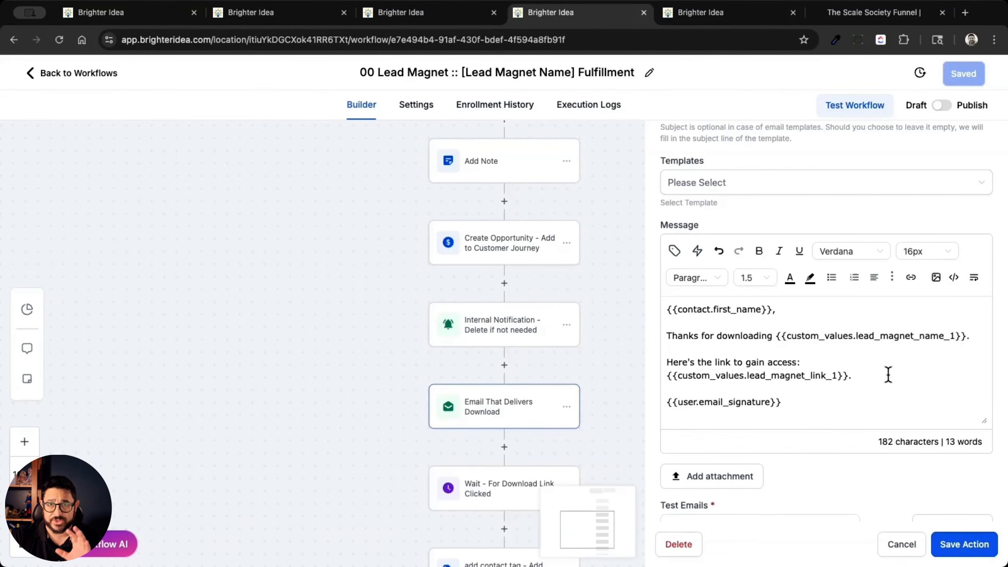
scroll(888, 375, down, 1)
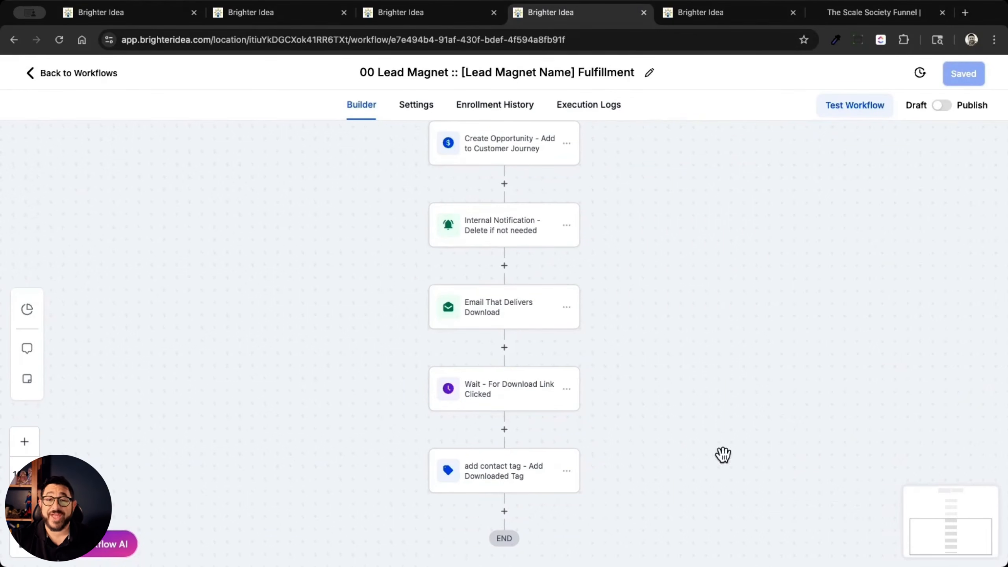
- Review the Wait - For Download Link Clicked action and the Add Downloaded Tag action, closing each without saving
click(528, 409)
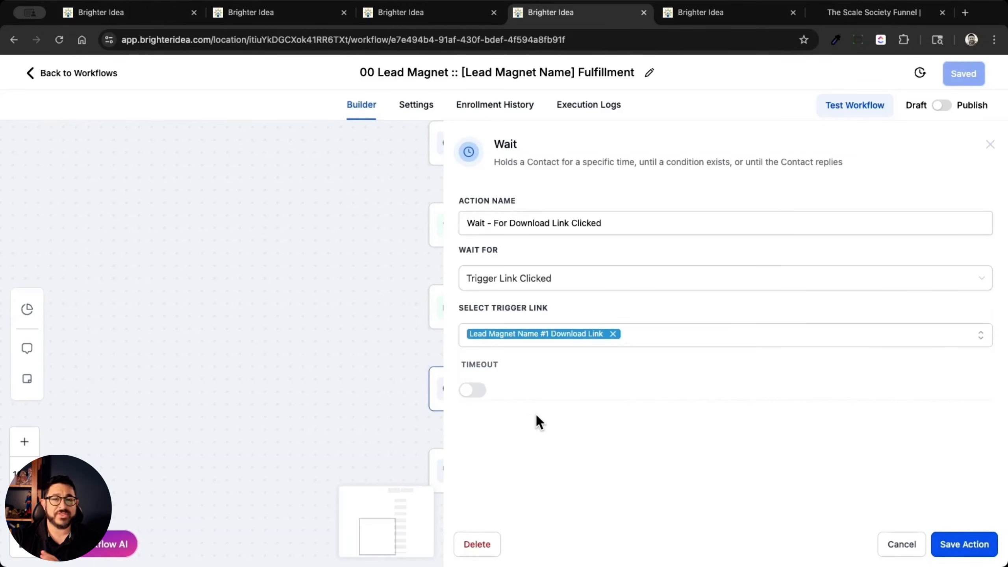
click(902, 545)
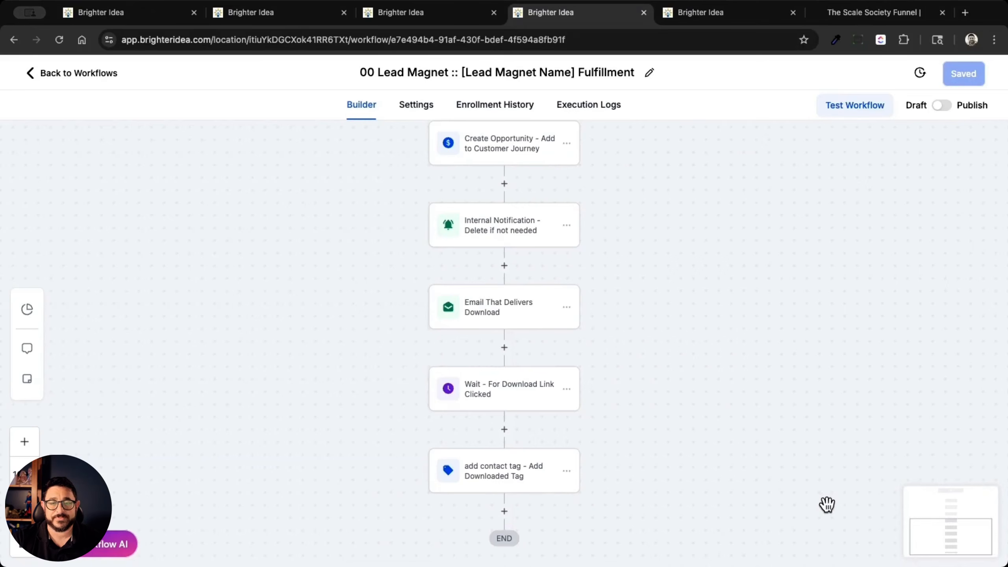
scroll(826, 505, down, 2)
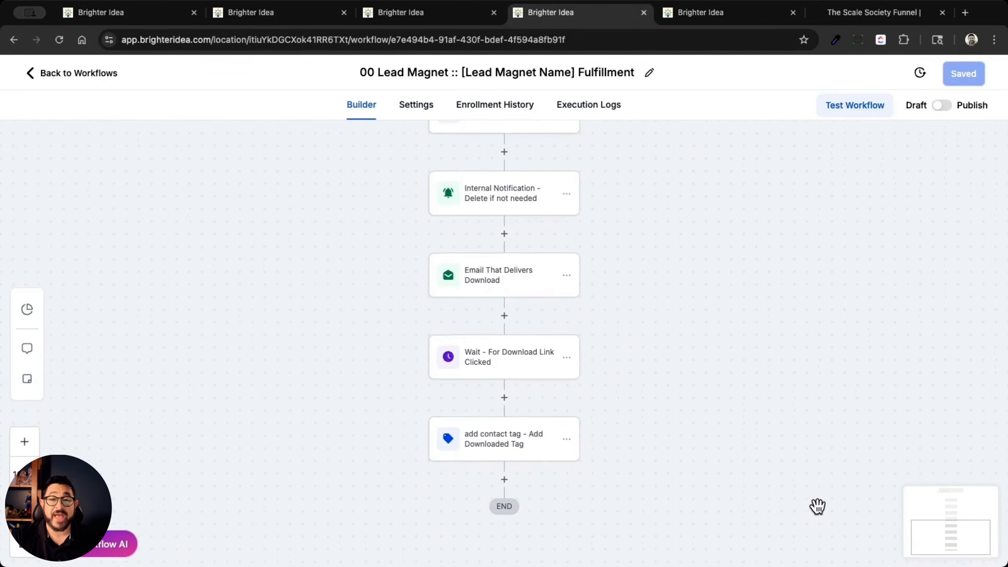
click(483, 457)
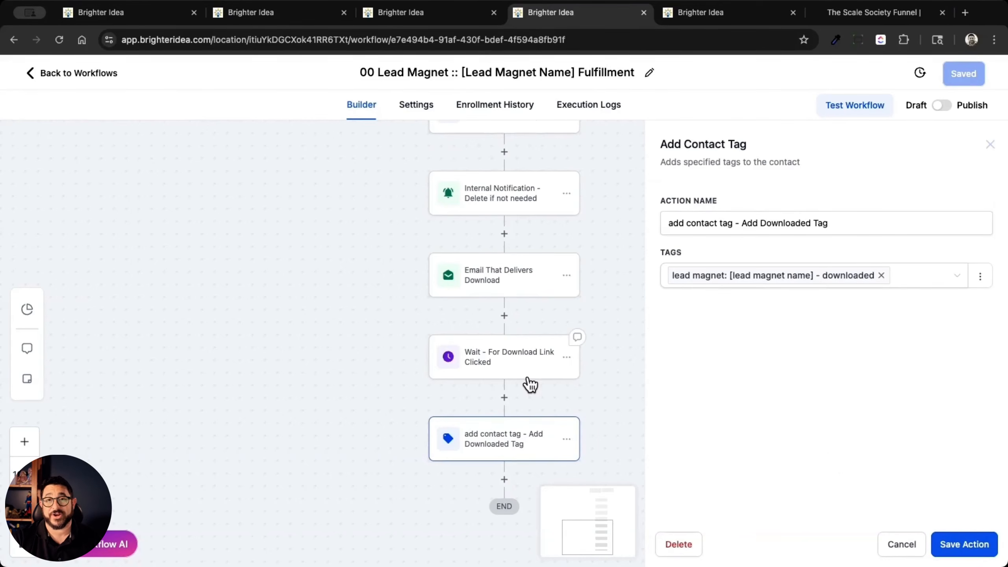
click(905, 545)
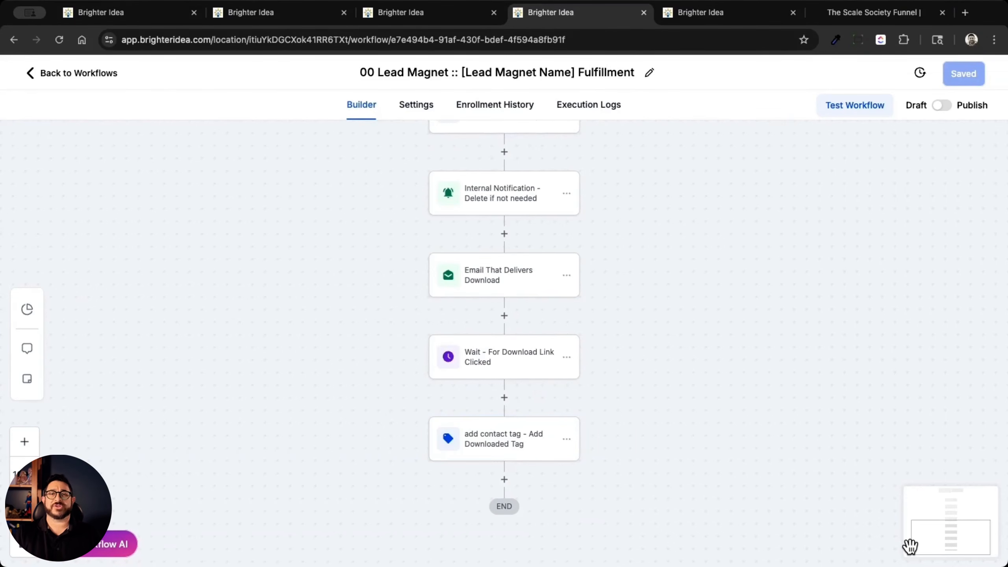